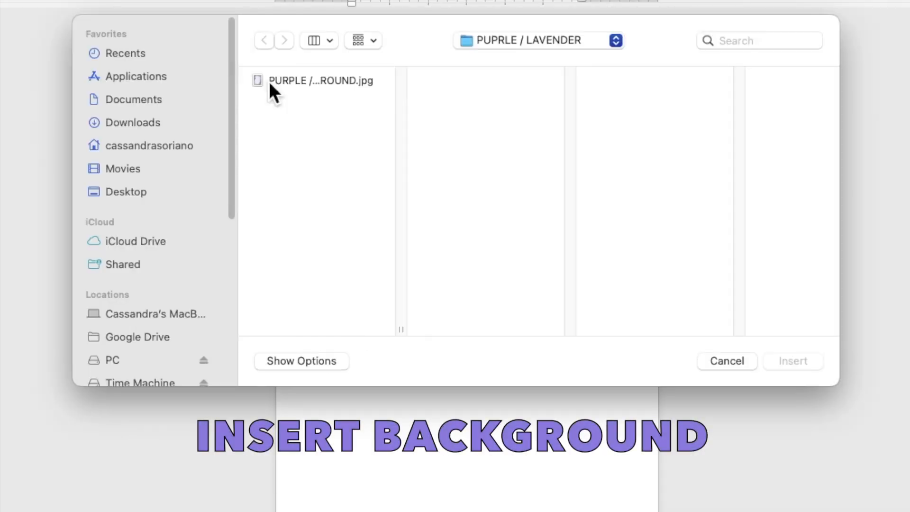
Insert the picture "PURPLE / LAVENDER FLOWERS BACKGROUND.jpg" from the PUPRLE / LAVENDER folder and set its text wrapping to Behind Text
{"action": "left_click", "coordinate": [305, 127]}
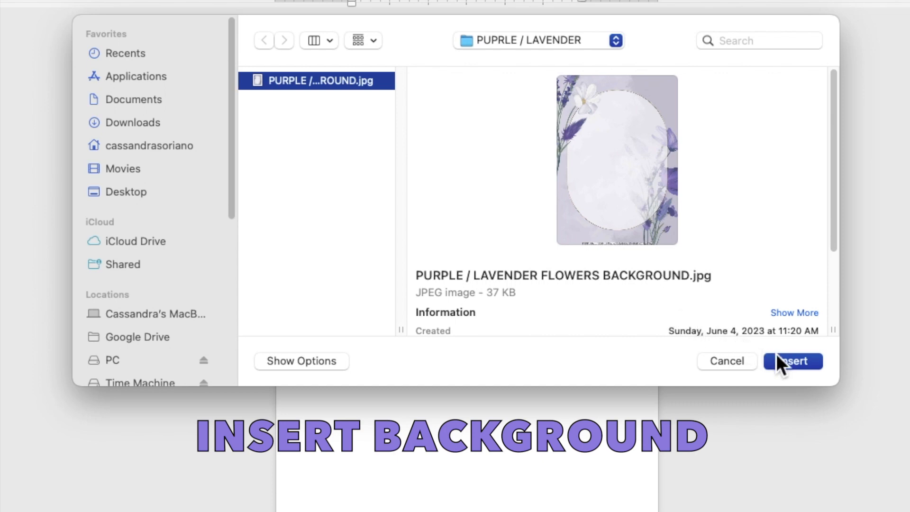
{"action": "left_click", "coordinate": [792, 362]}
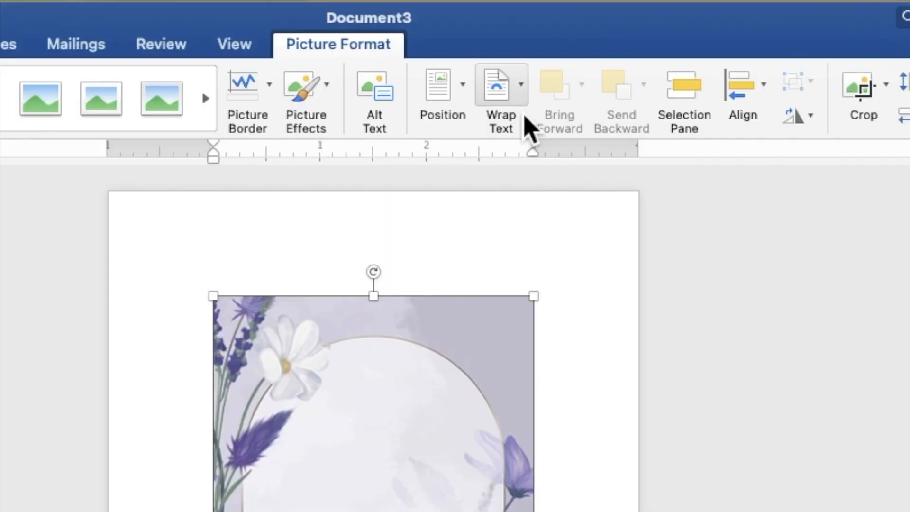
{"action": "left_click", "coordinate": [523, 114]}
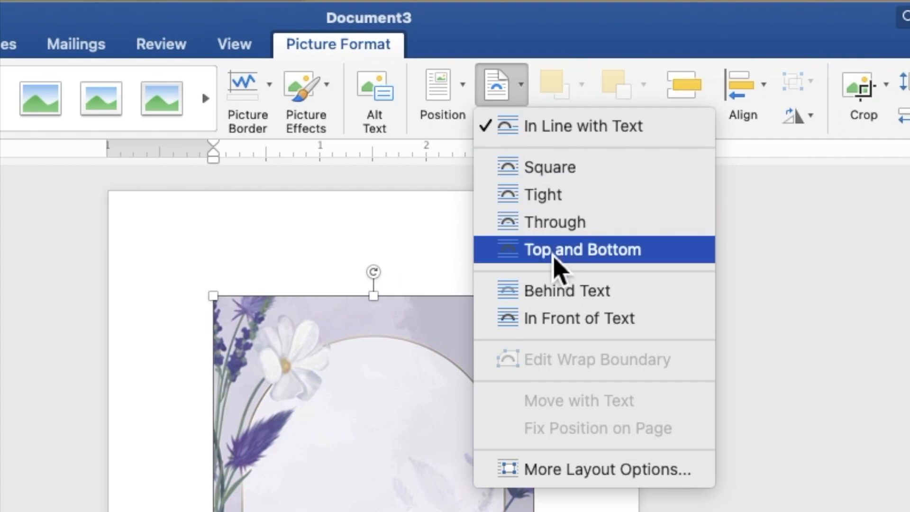
{"action": "left_click", "coordinate": [564, 291]}
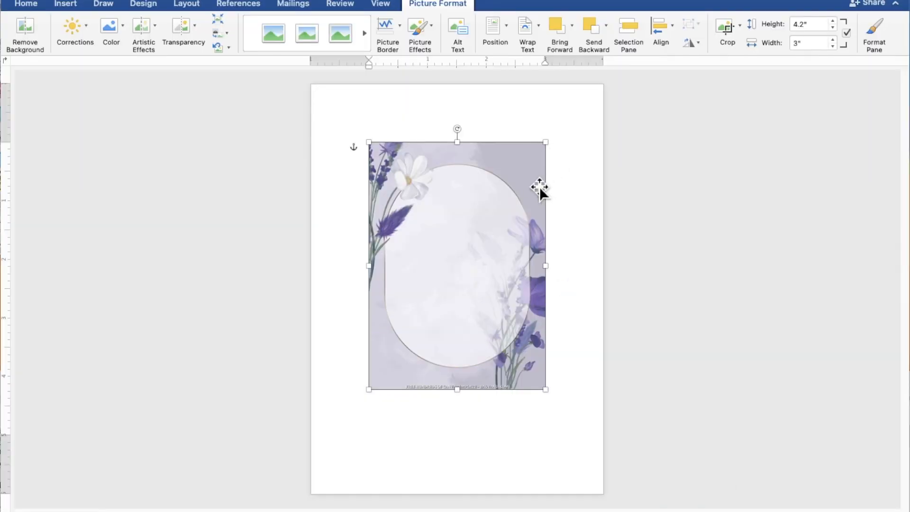
Align the background picture with the page's upper-left corner and enlarge it to about 7.14" high by 5.1" wide, covering the whole page
{"action": "left_click_drag", "start_coordinate": [515, 209], "coordinate": [458, 150]}
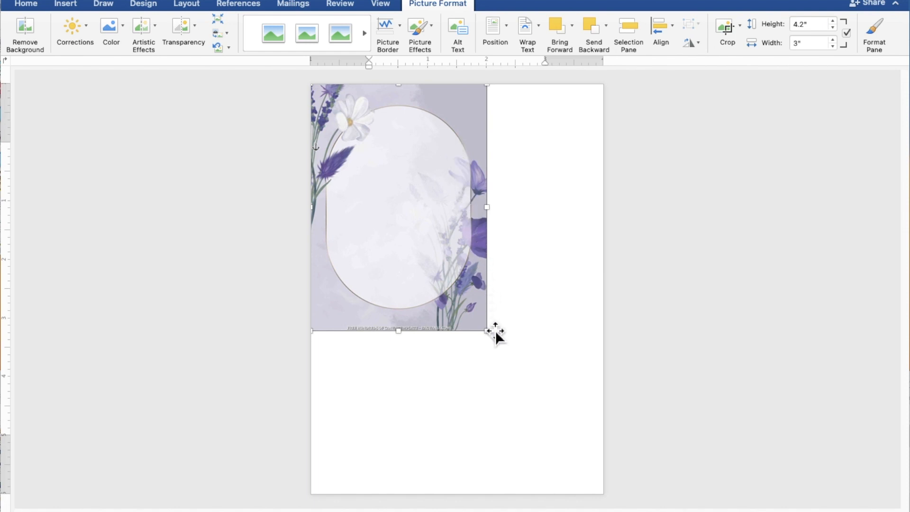
{"action": "left_click_drag", "start_coordinate": [495, 338], "coordinate": [611, 500]}
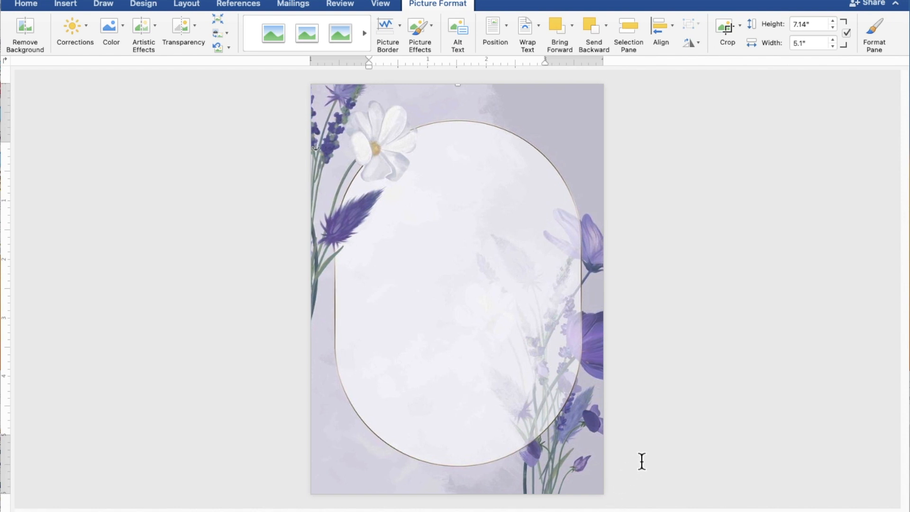
{"action": "left_click", "coordinate": [670, 436]}
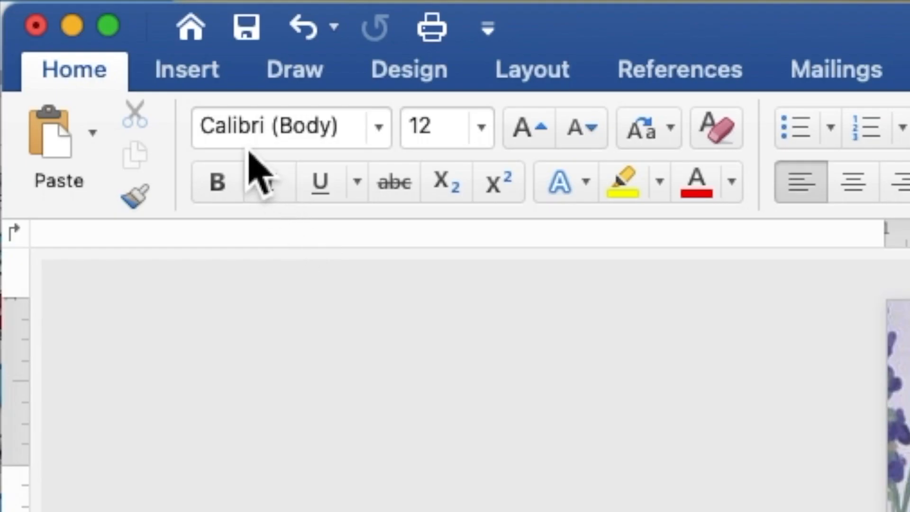
Draw a rectangle shape about 4.28" wide and 4.73" high over the oval frame of the background
{"action": "left_click", "coordinate": [207, 81]}
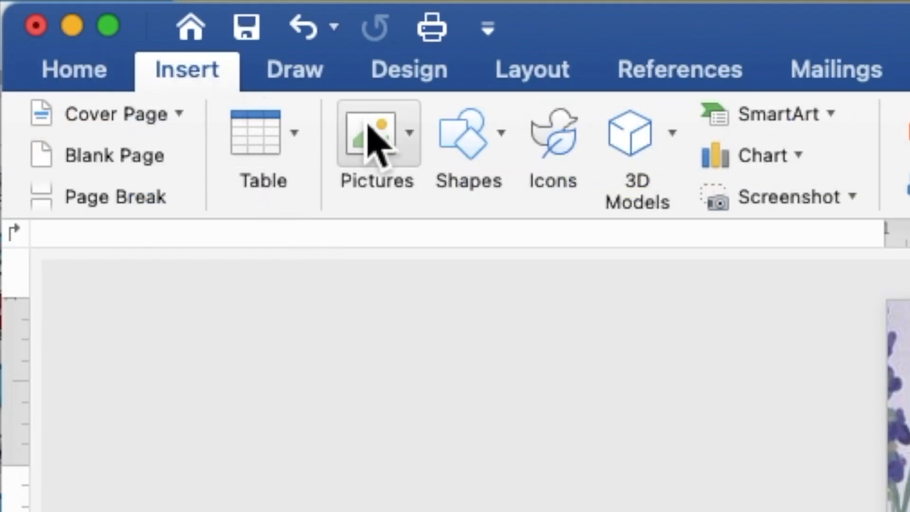
{"action": "left_click", "coordinate": [462, 147]}
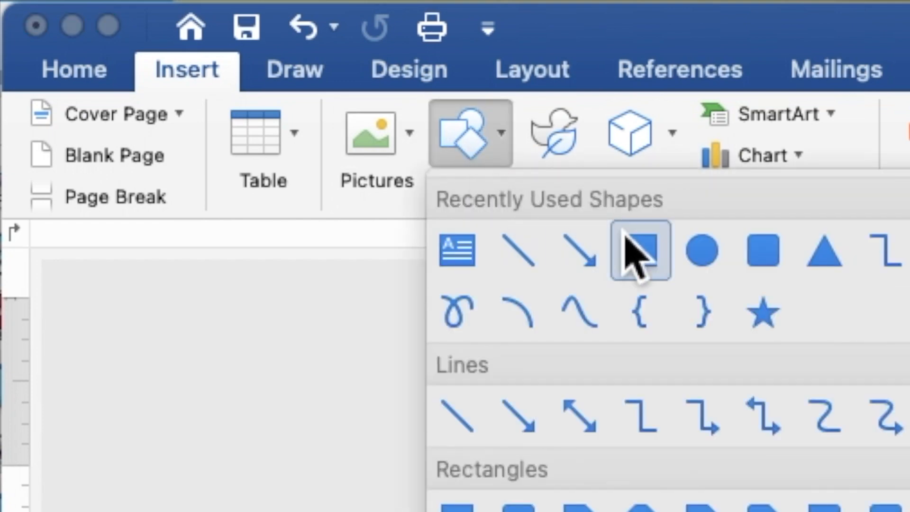
{"action": "left_click", "coordinate": [648, 255]}
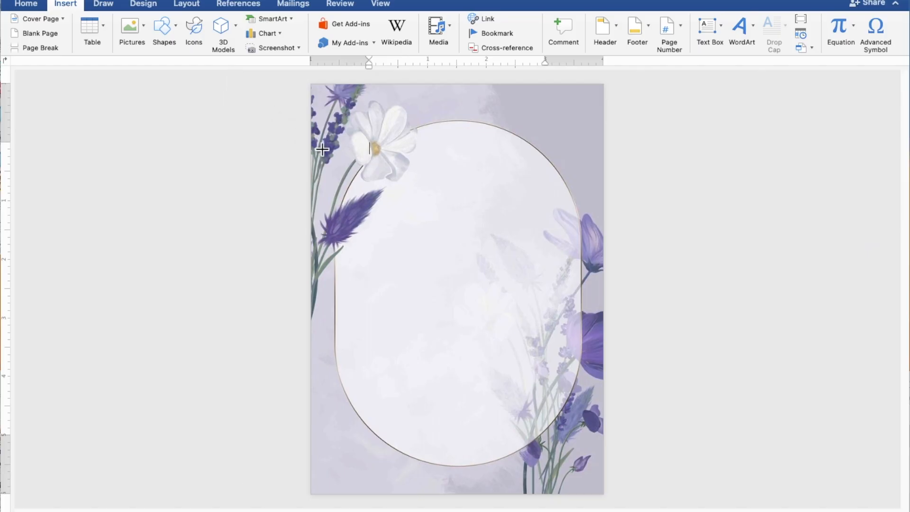
{"action": "left_click_drag", "start_coordinate": [333, 161], "coordinate": [592, 444]}
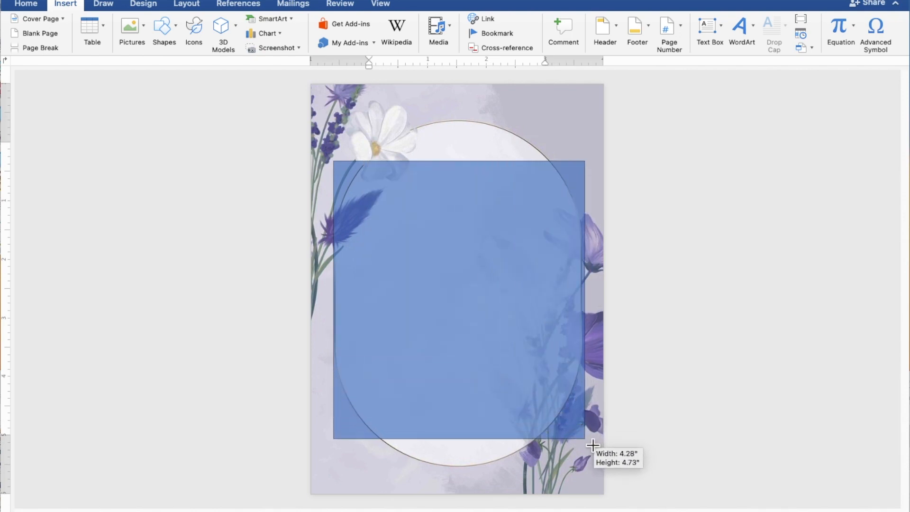
{"action": "left_click_drag", "start_coordinate": [592, 444], "coordinate": [592, 444]}
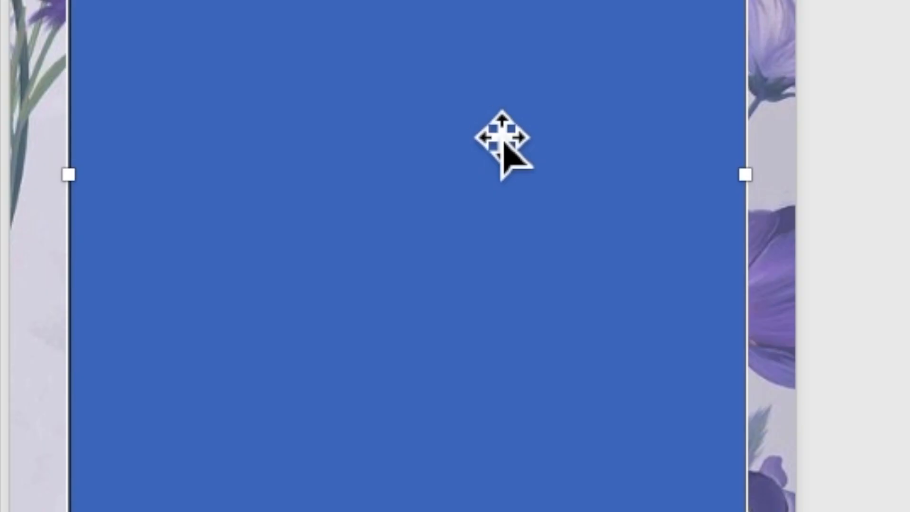
Add the text "TOGETHER WITH THEIR FAMILIES" inside the blue rectangle
{"action": "right_click", "coordinate": [487, 122]}
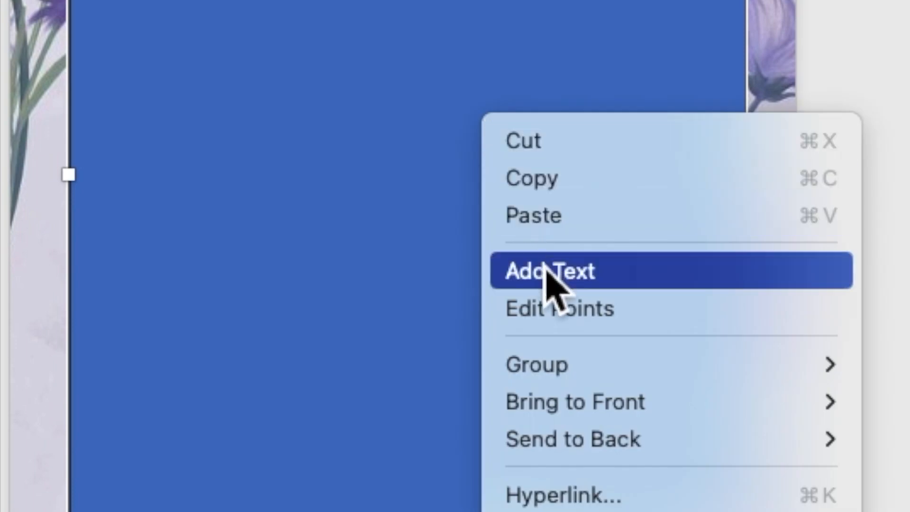
{"action": "left_click", "coordinate": [545, 270]}
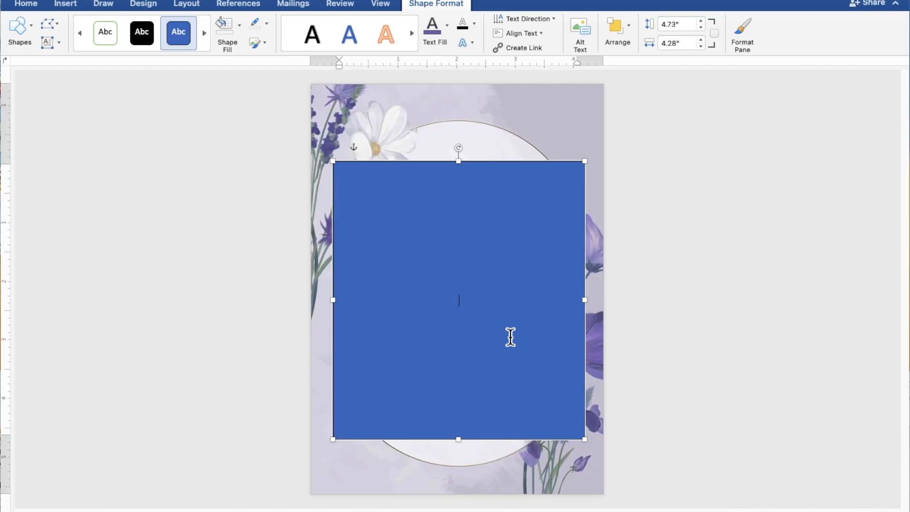
{"action": "scroll", "coordinate": [510, 337], "scroll_direction": "up", "scroll_amount": 3}
{"action": "scroll", "coordinate": [510, 337], "scroll_direction": "up", "scroll_amount": 3}
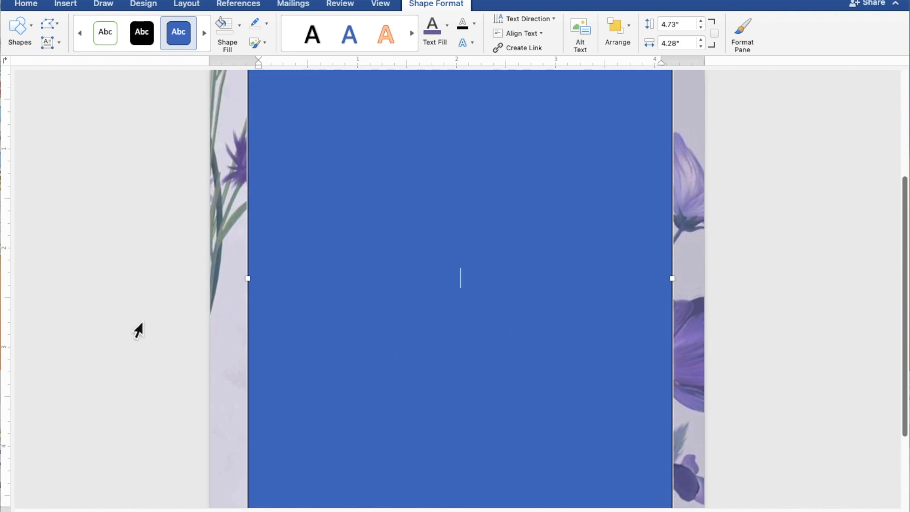
{"action": "type", "text": "TOGETH"}
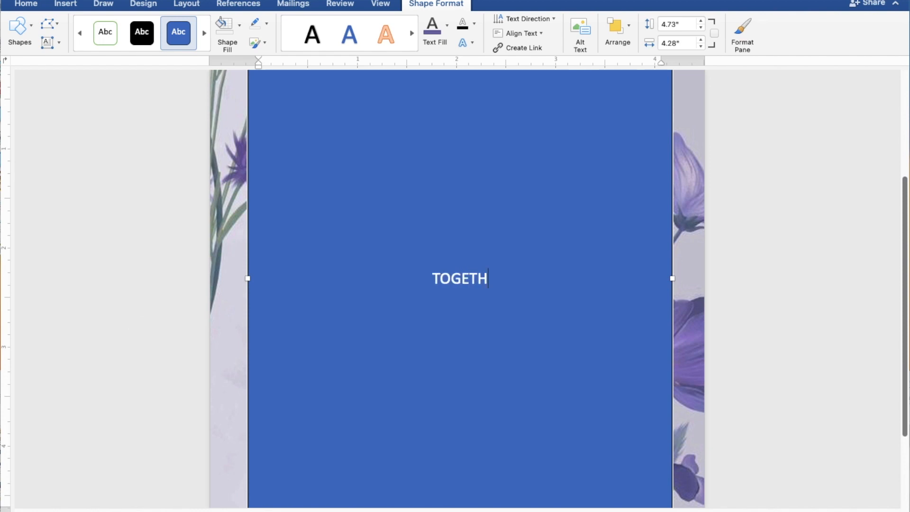
{"action": "type", "text": "ER WITH"}
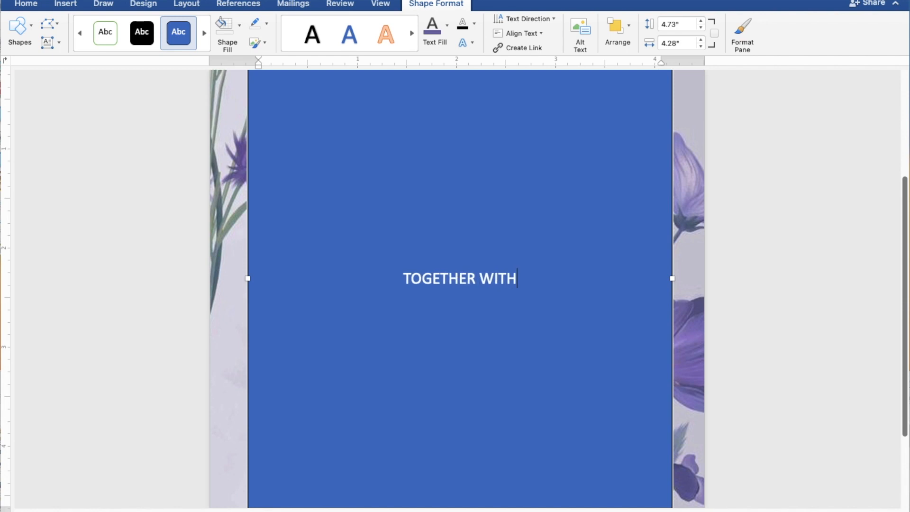
{"action": "type", "text": " THEIR"}
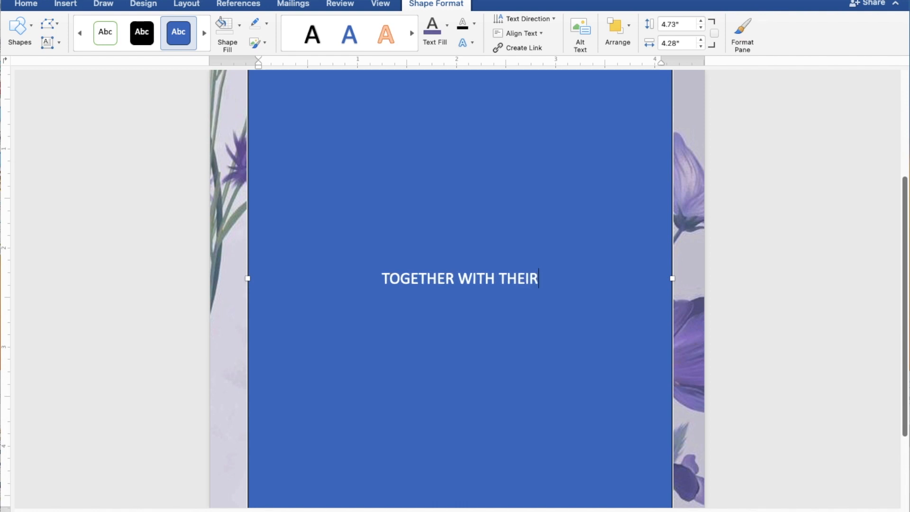
{"action": "type", "text": " FA"}
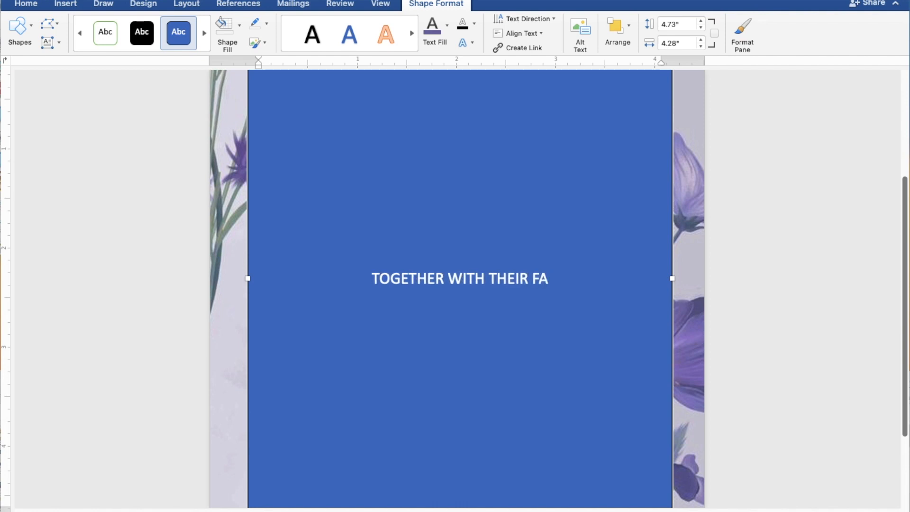
{"action": "type", "text": "MIL"}
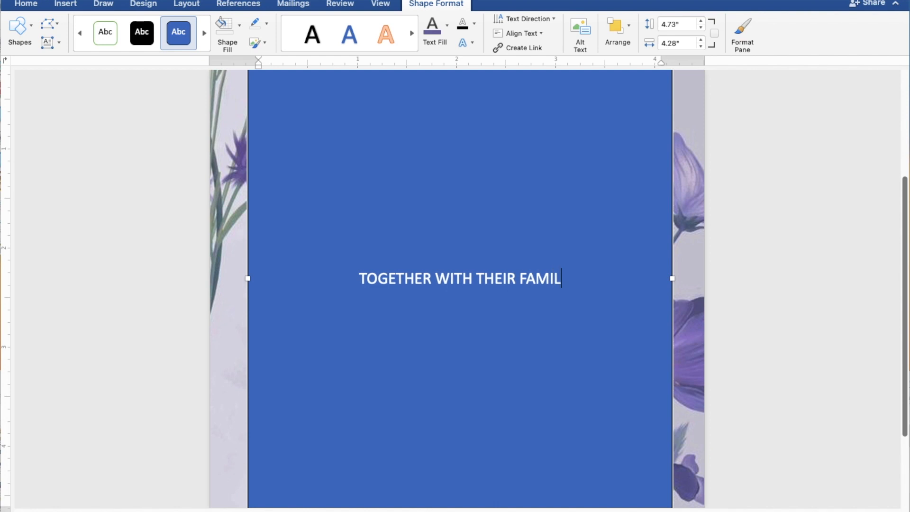
{"action": "type", "text": "IES"}
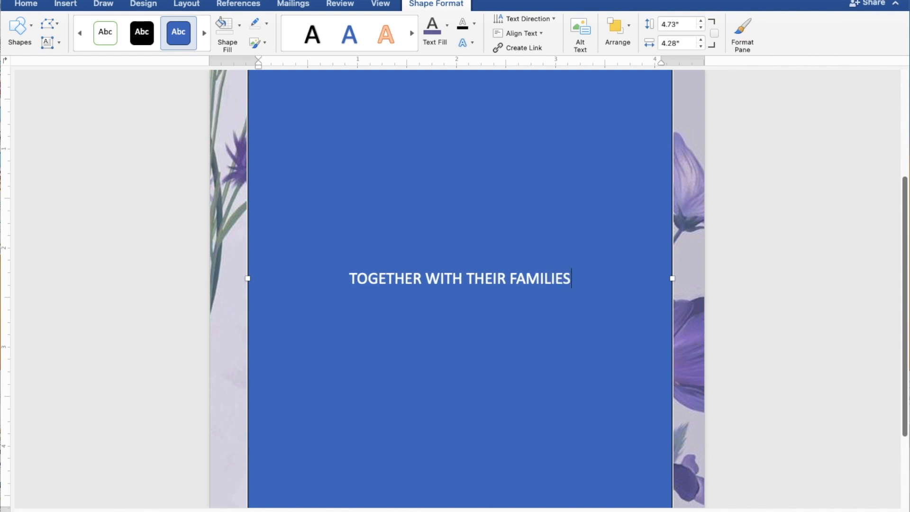
Leave a blank line below the opening phrase, enter the groom's full name, and put "AND" on its own line beneath it
{"action": "key", "text": "Return"}
{"action": "key", "text": "Return"}
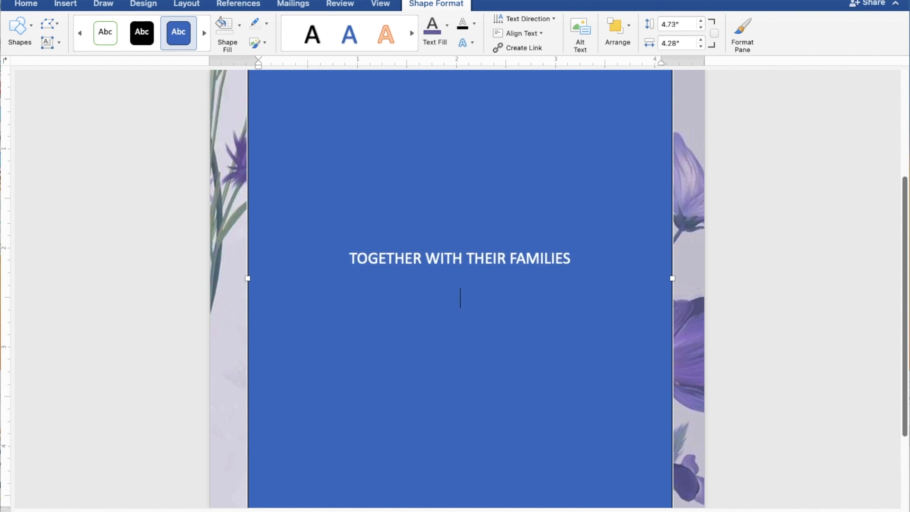
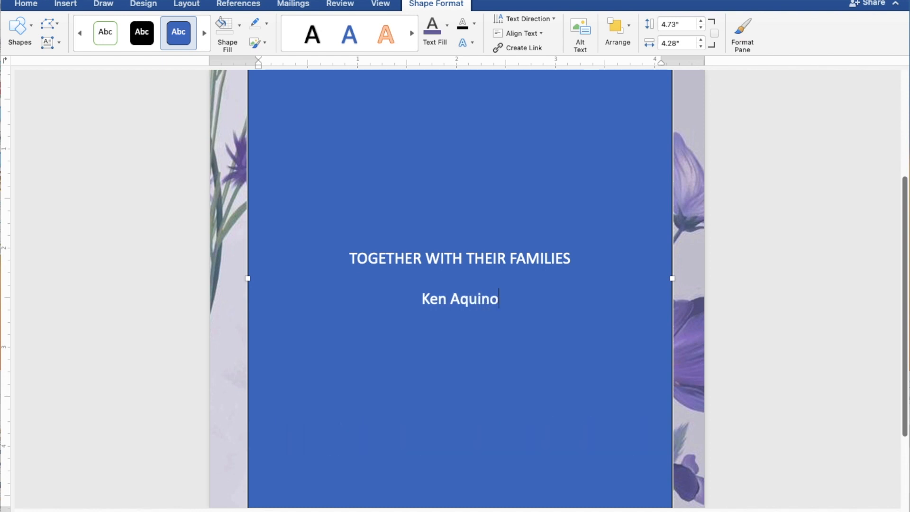
{"action": "key", "text": "Return"}
{"action": "type", "text": "AND"}
Enter the bride's full name on a new line below "AND"
{"action": "key", "text": "Return"}
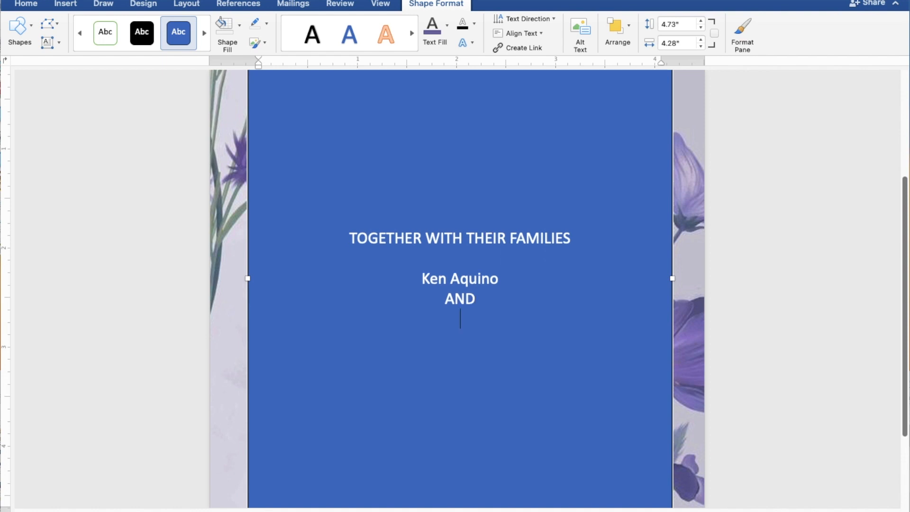
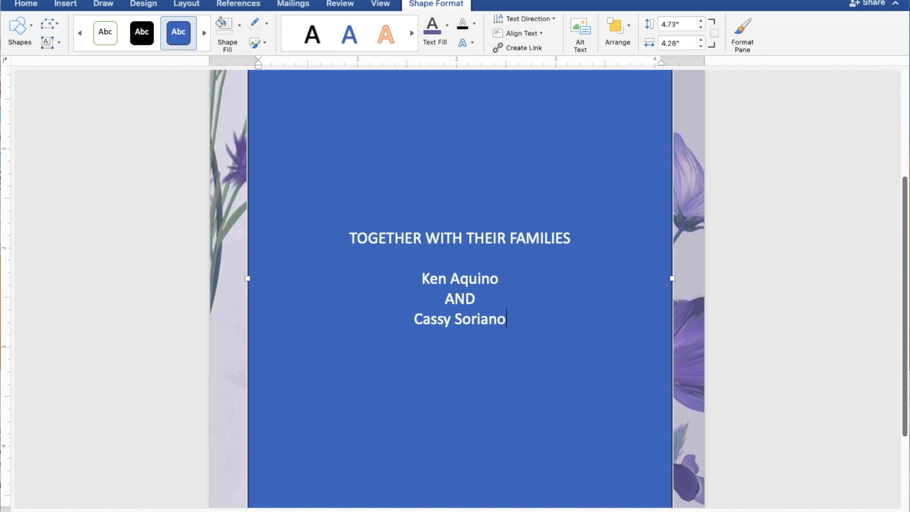
Leave a blank line below the bride's name and add the line "REQUEST THE PLEASURE OF YOUR PRESENCE"
{"action": "key", "text": "Return"}
{"action": "key", "text": "Return"}
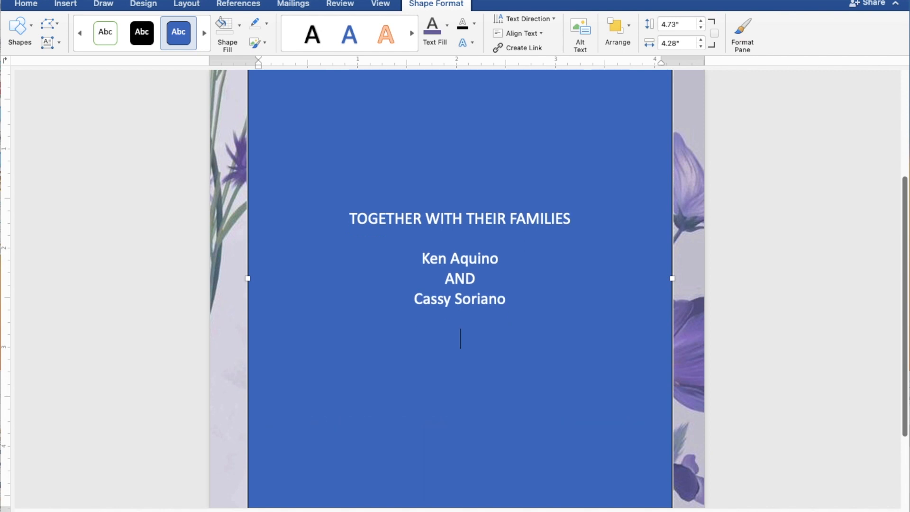
{"action": "type", "text": "REQUE"}
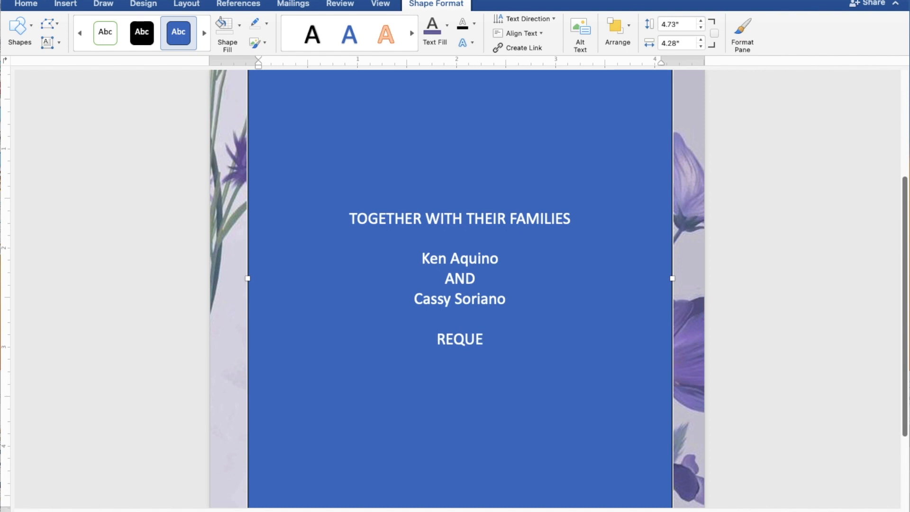
{"action": "type", "text": "ST"}
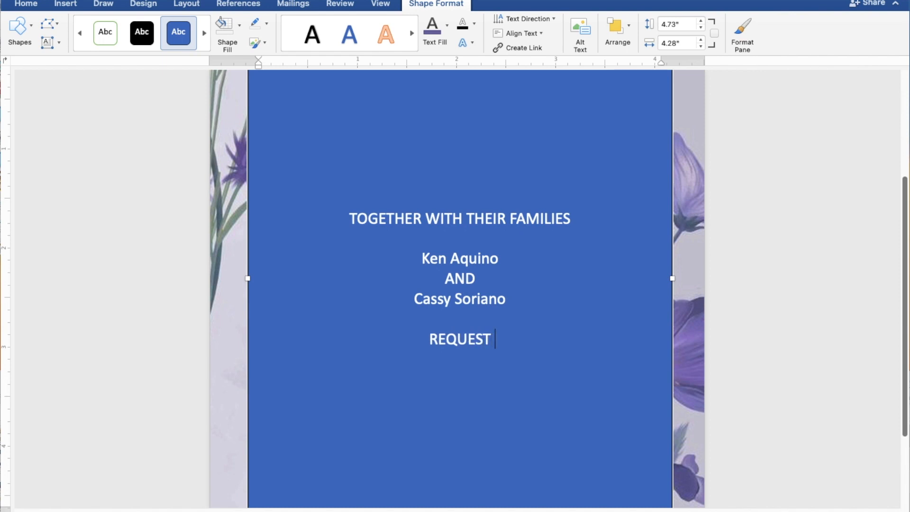
{"action": "type", "text": " THE "}
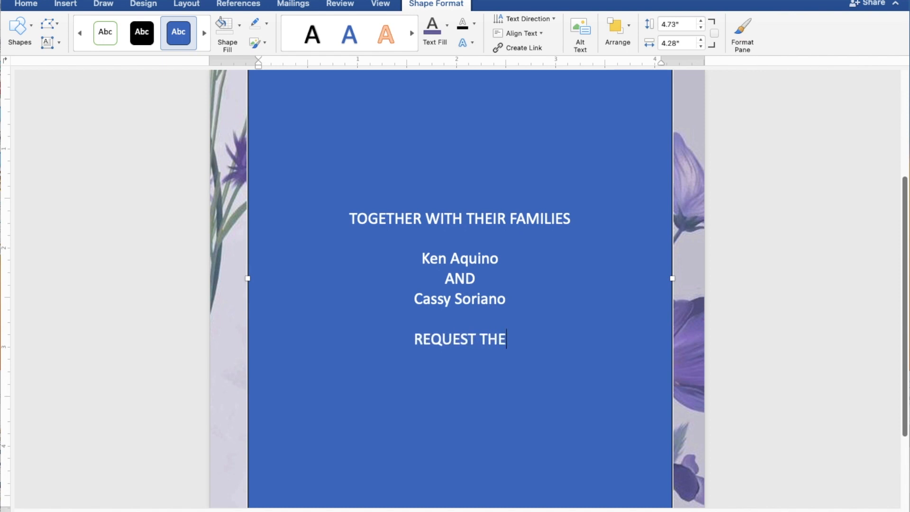
{"action": "type", "text": "PL"}
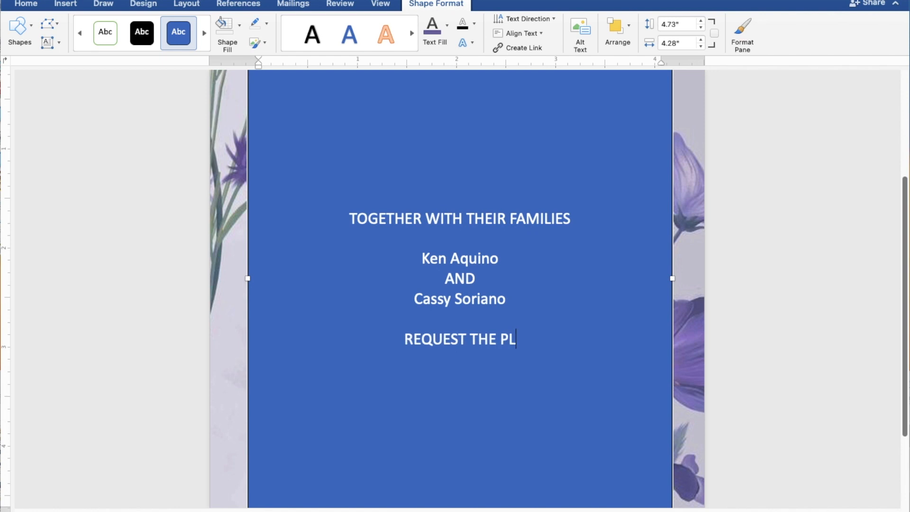
{"action": "type", "text": "EAS"}
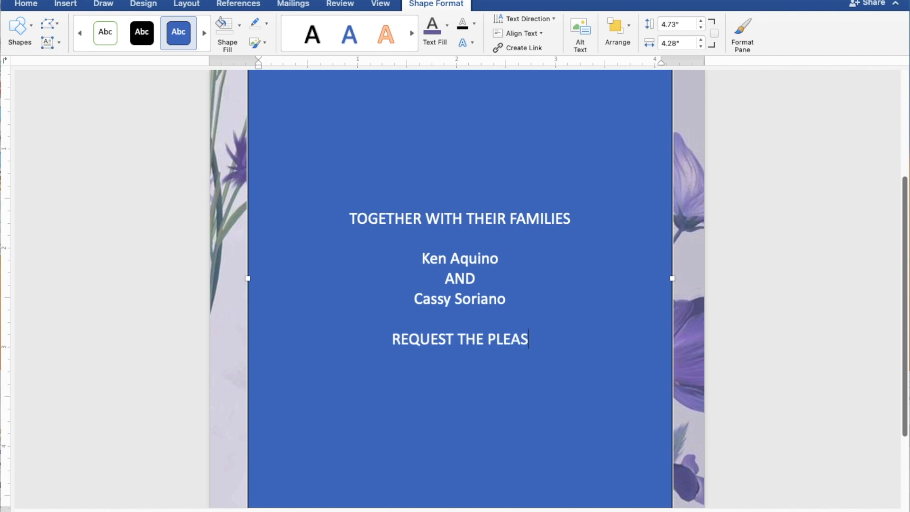
{"action": "type", "text": "URE"}
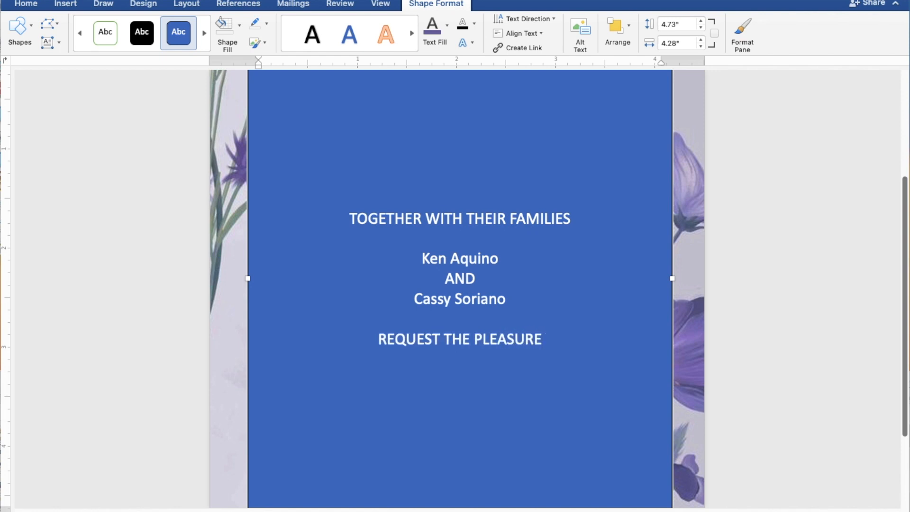
{"action": "type", "text": " OF"}
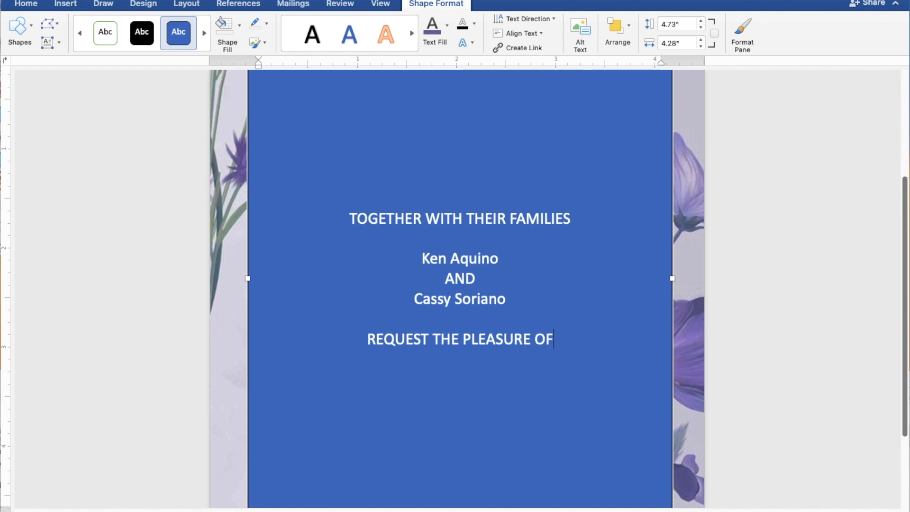
{"action": "type", "text": " Y"}
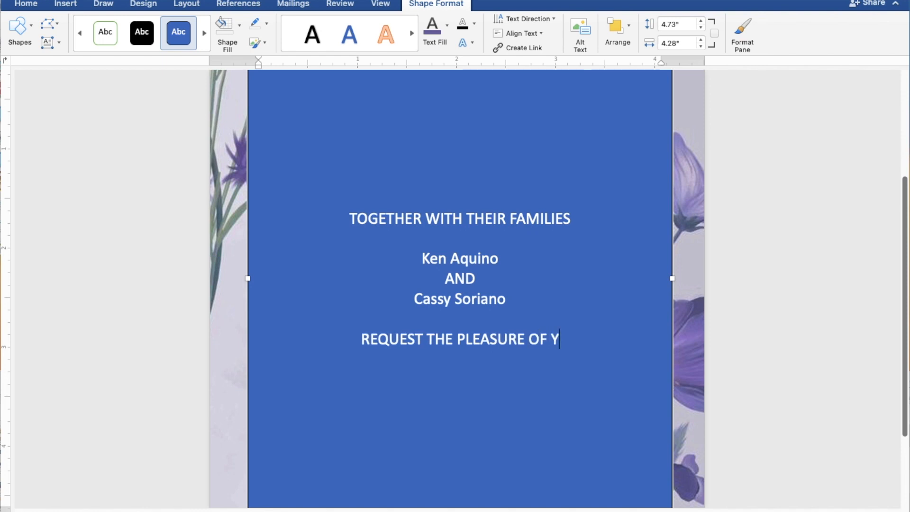
{"action": "type", "text": "OUR"}
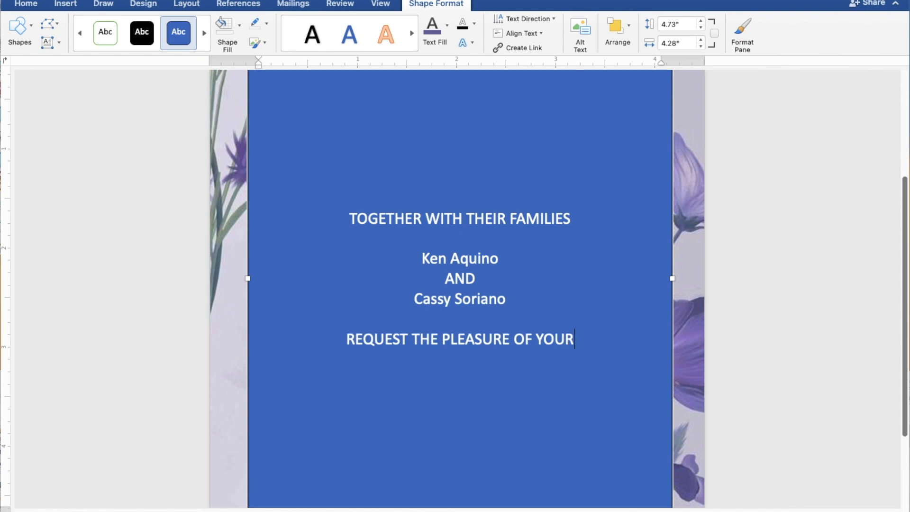
{"action": "type", "text": " P"}
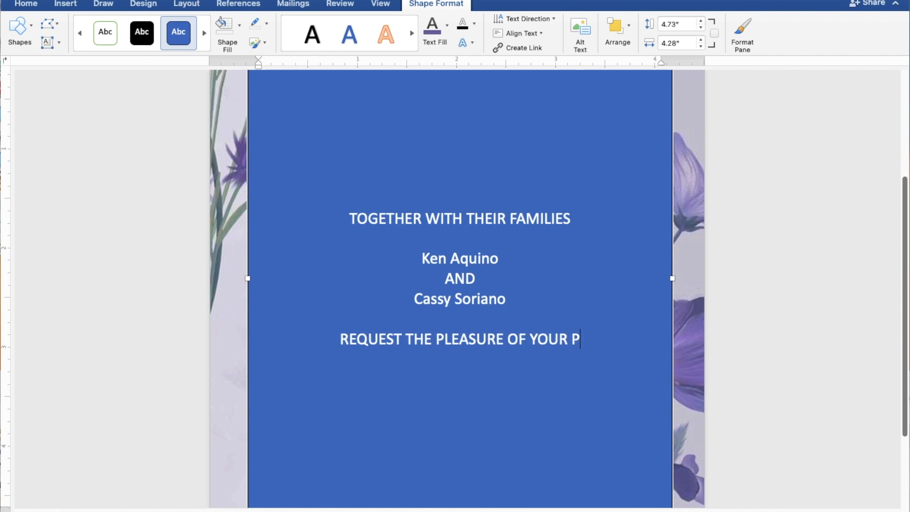
{"action": "type", "text": "RESENCE"}
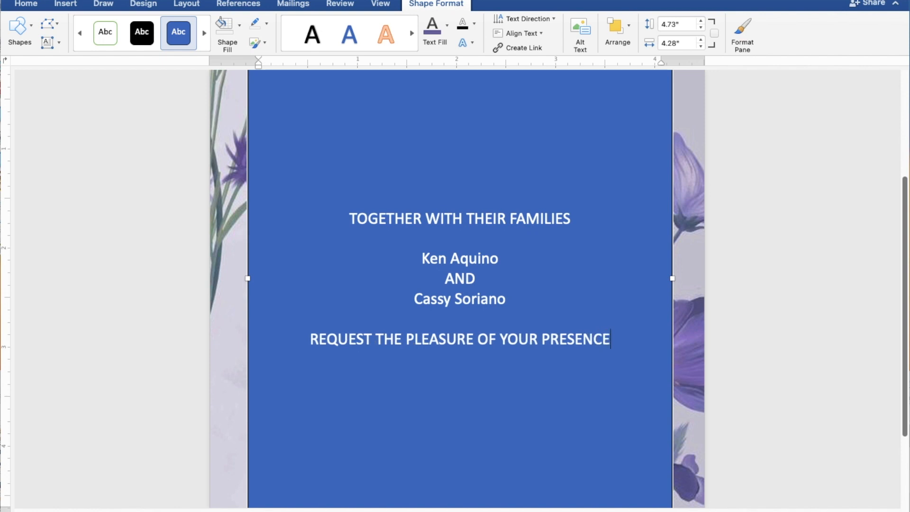
Add "AS THEY JOYFULLY UNITE IN MARRIAGE" on a new line directly below the request line
{"action": "key", "text": "Return"}
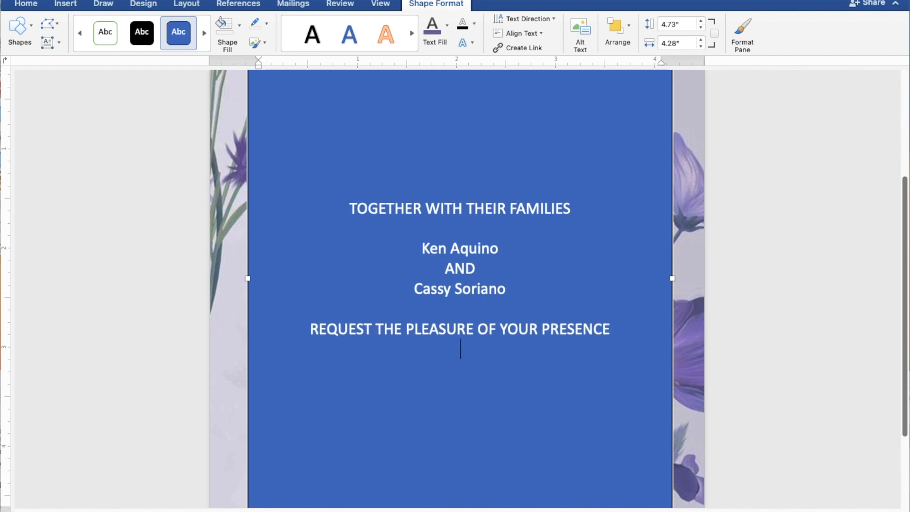
{"action": "type", "text": "AS THEY JOY"}
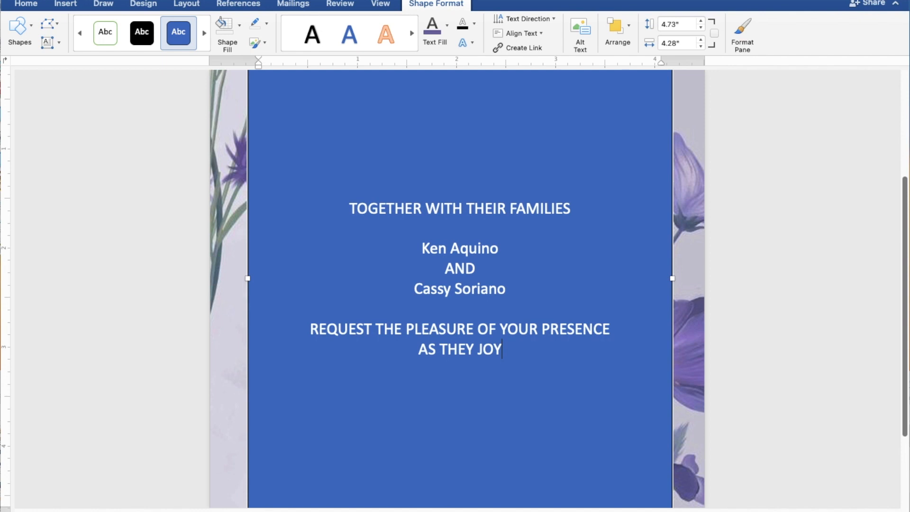
{"action": "type", "text": "FUL"}
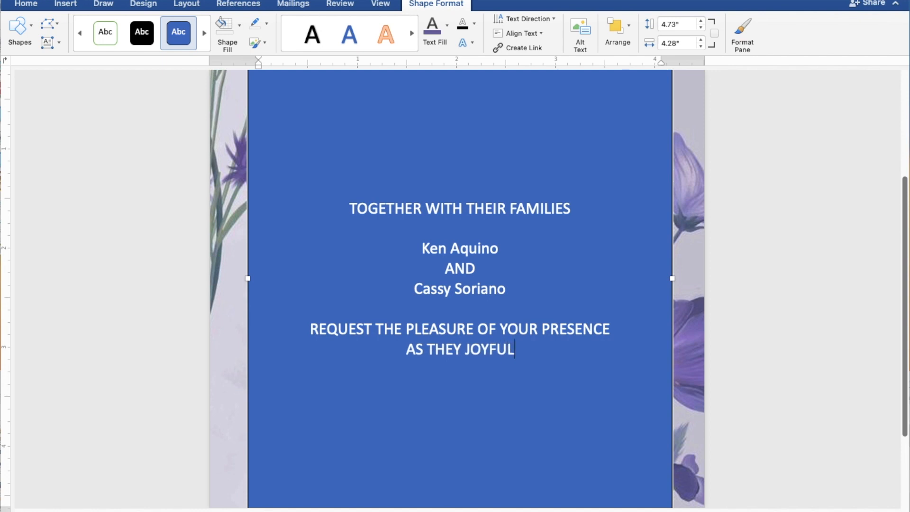
{"action": "type", "text": "LY "}
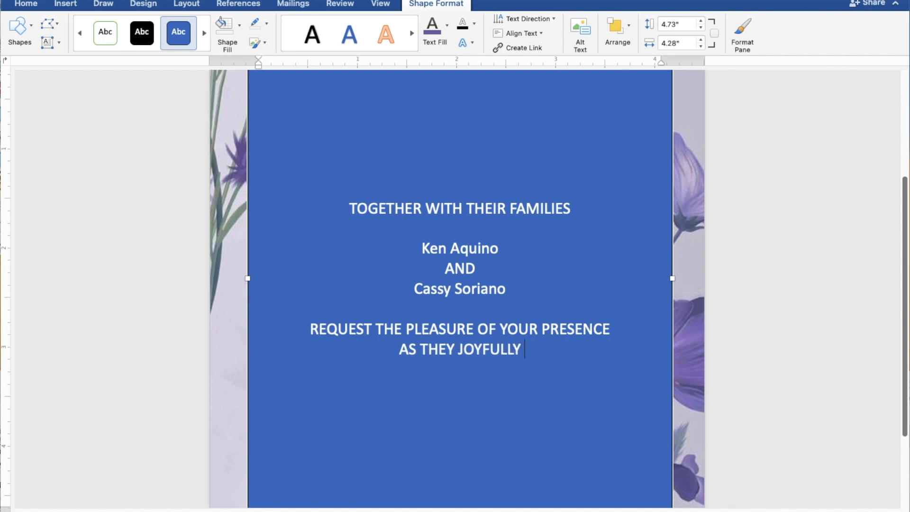
{"action": "type", "text": "UNI"}
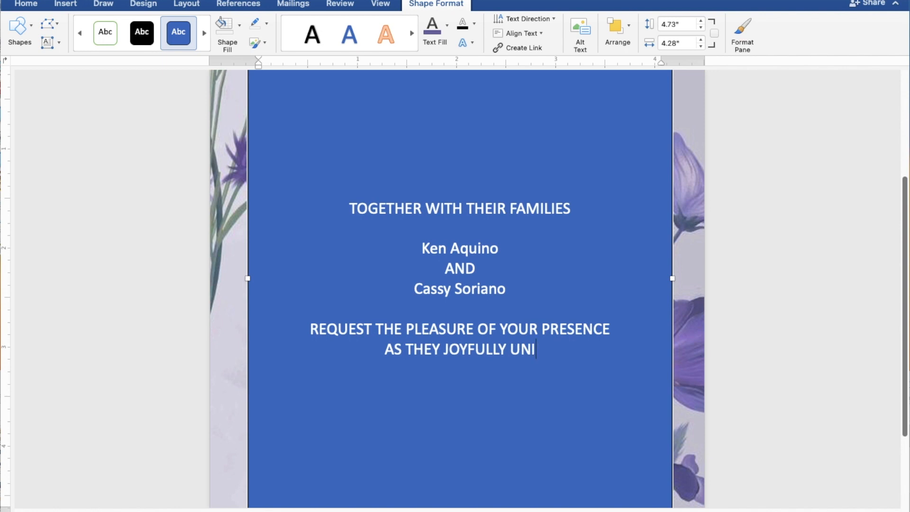
{"action": "type", "text": "TE "}
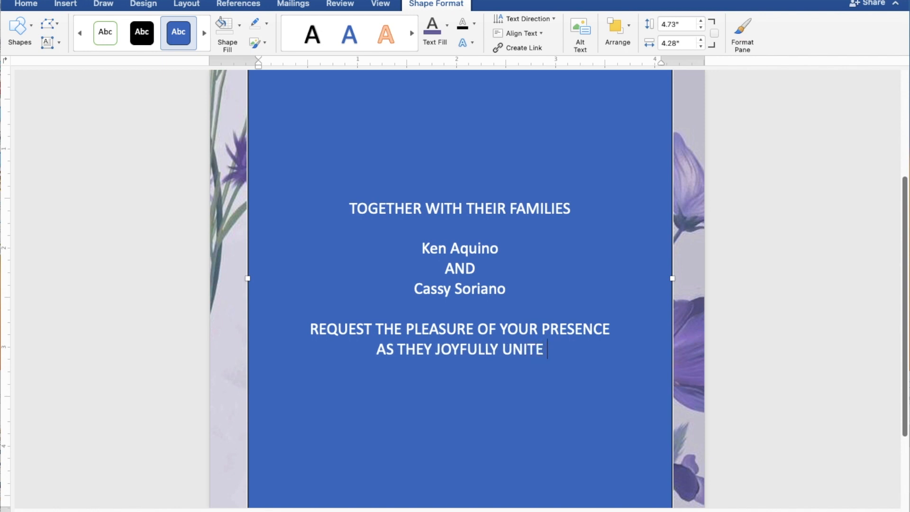
{"action": "type", "text": "IN"}
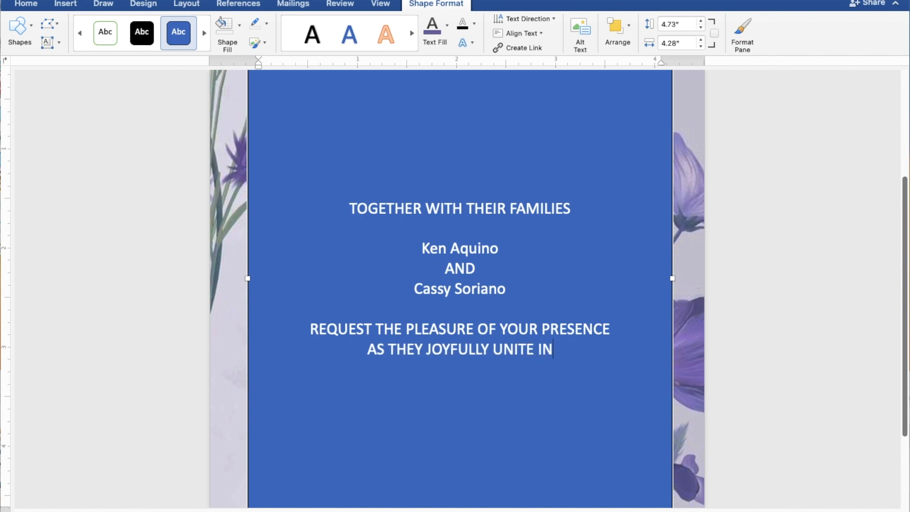
{"action": "type", "text": " MA"}
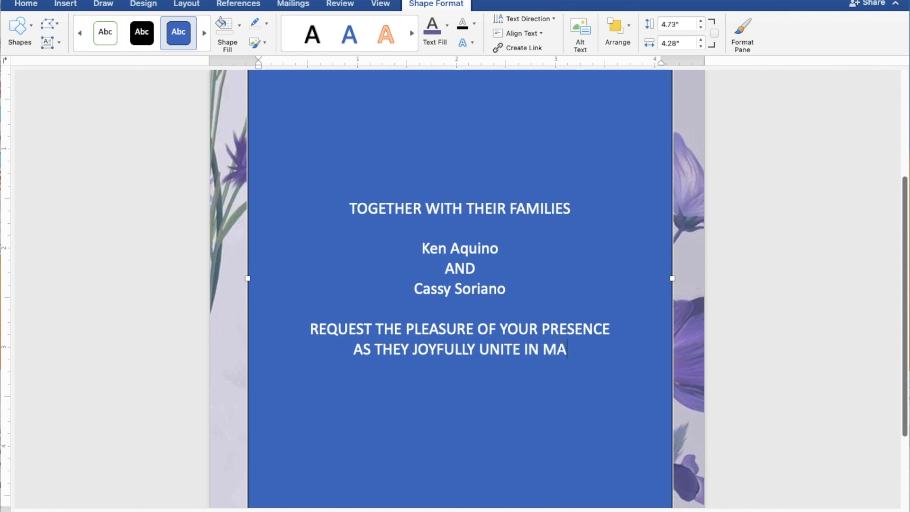
{"action": "type", "text": "RRIAGE"}
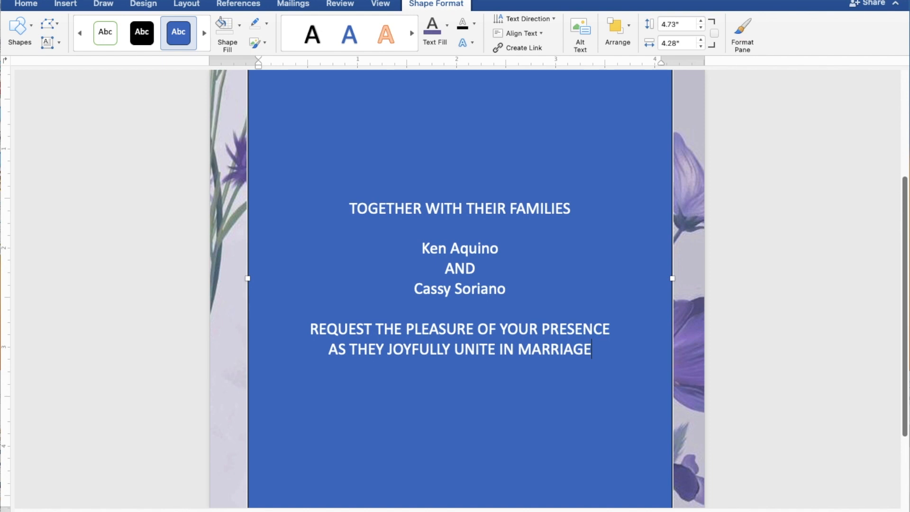
Leave a blank line below the marriage wording, then enter "SUNDAY" with "JULY 30, 2023" on the line beneath it
{"action": "key", "text": "Return"}
{"action": "key", "text": "Return"}
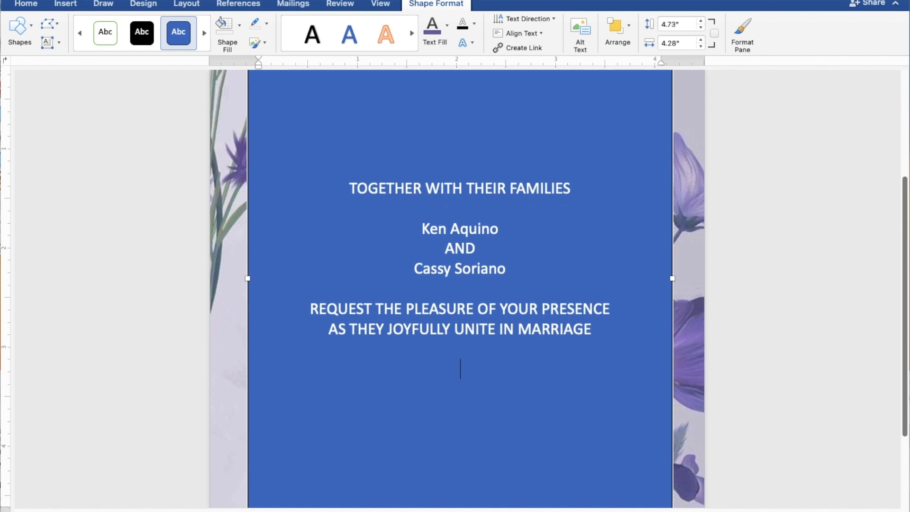
{"action": "type", "text": "SUN"}
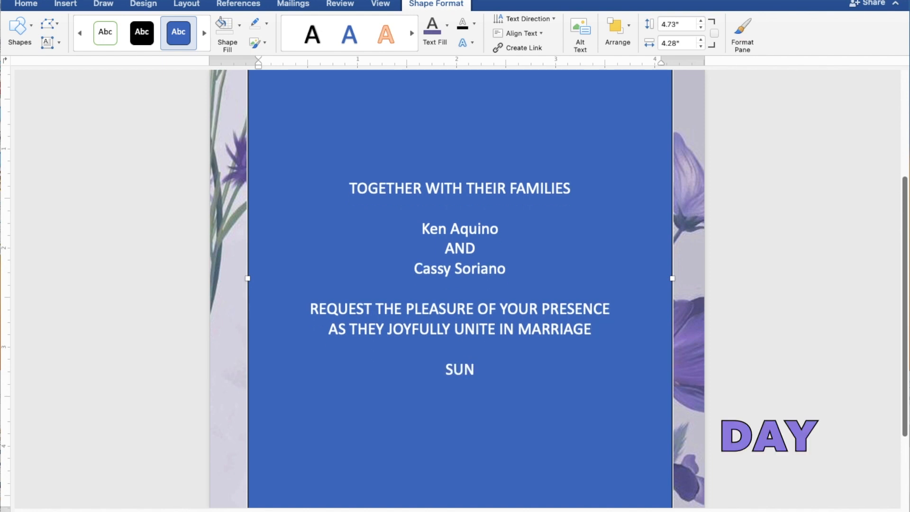
{"action": "type", "text": "DAY"}
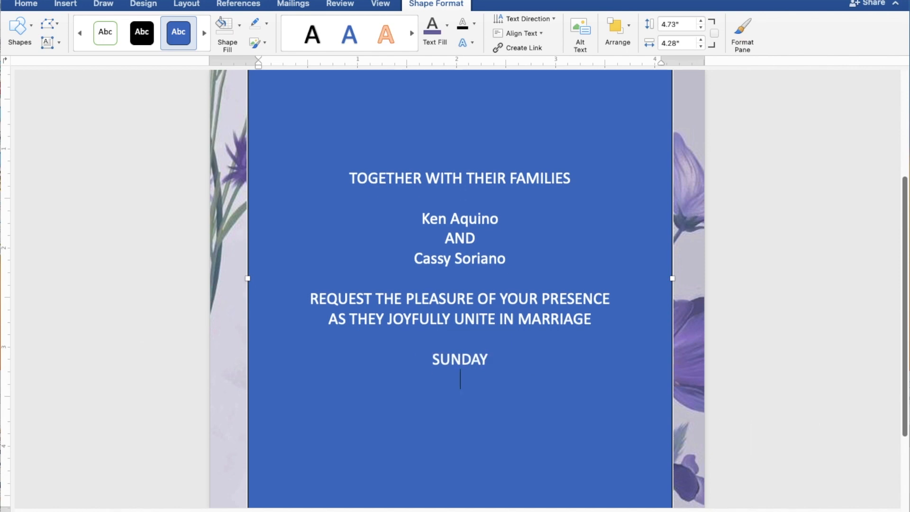
{"action": "type", "text": "JU"}
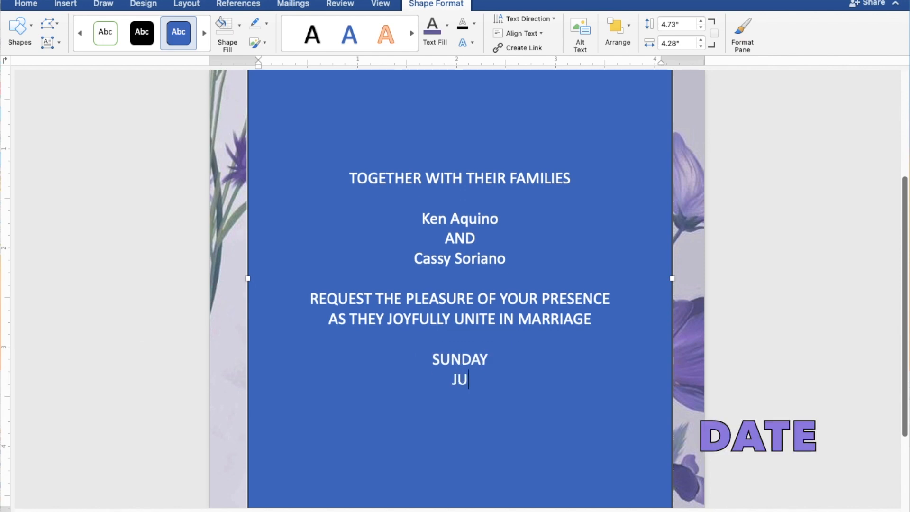
{"action": "type", "text": "LY 30,"}
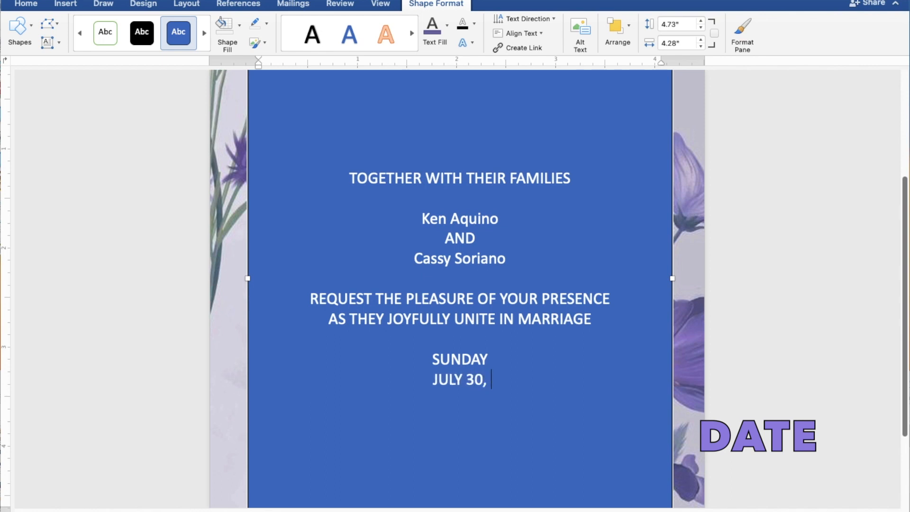
{"action": "type", "text": " 202"}
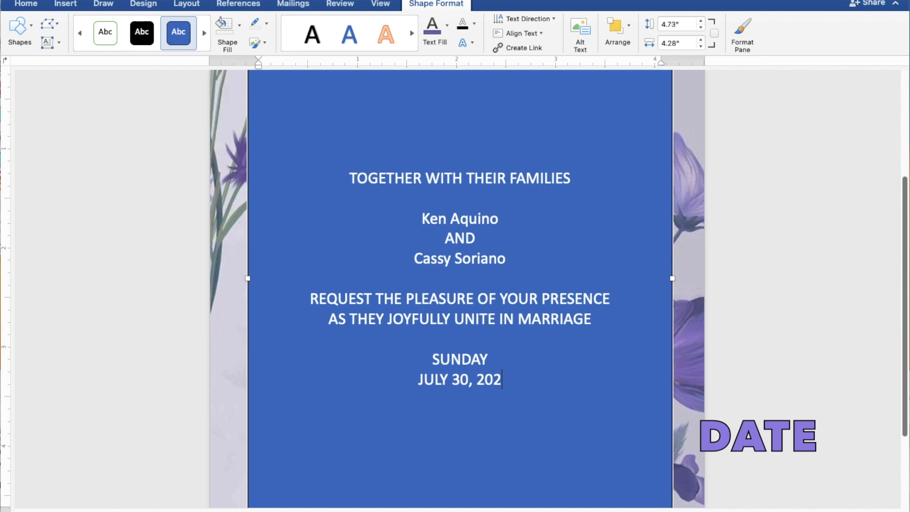
{"action": "type", "text": "3"}
Add the ceremony time "10:00 IN THE MORNING" on a new line below the date
{"action": "key", "text": "Return"}
{"action": "type", "text": "10:"}
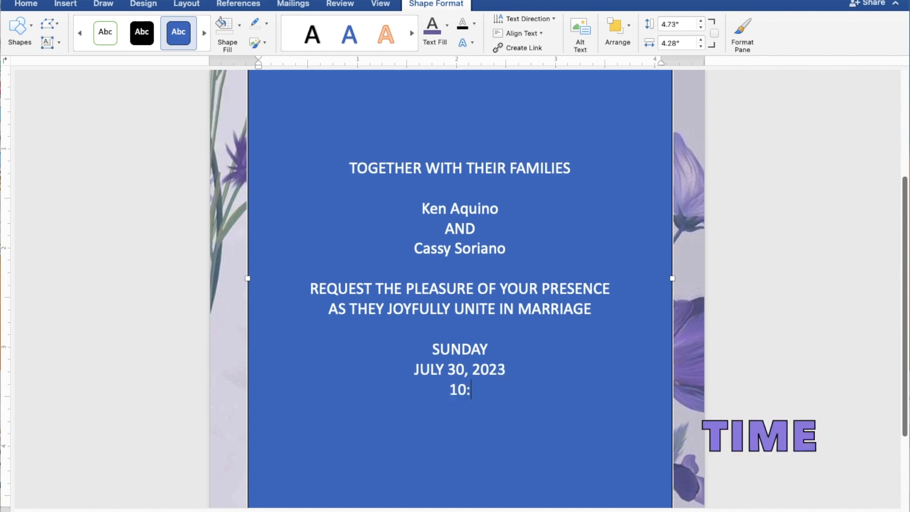
{"action": "type", "text": "00 IN"}
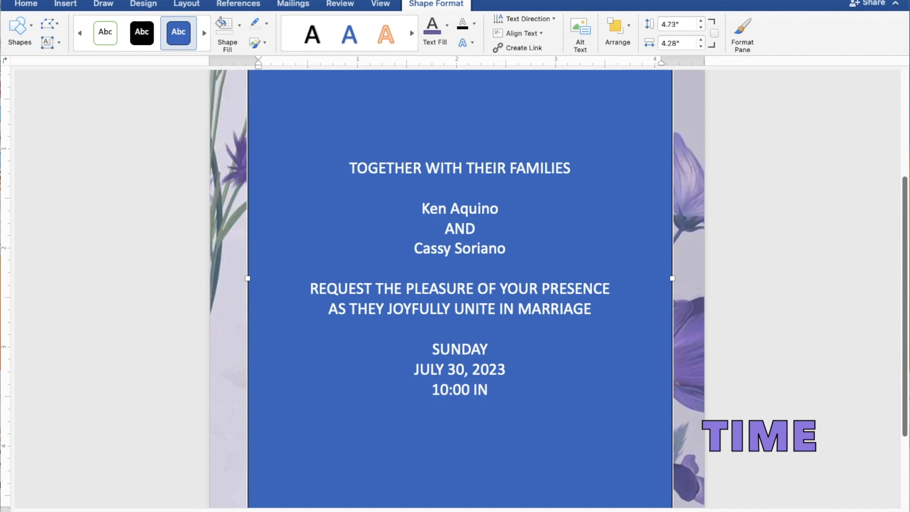
{"action": "type", "text": " THE M"}
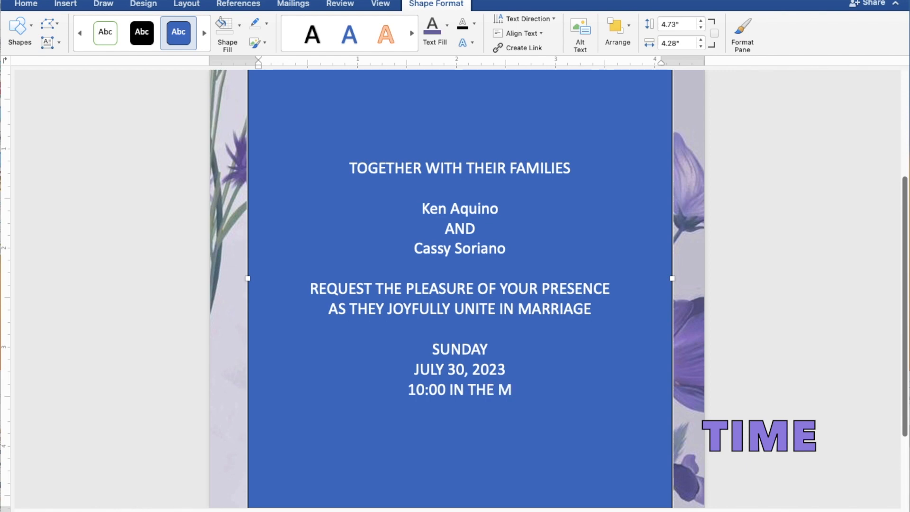
{"action": "type", "text": "ORNING"}
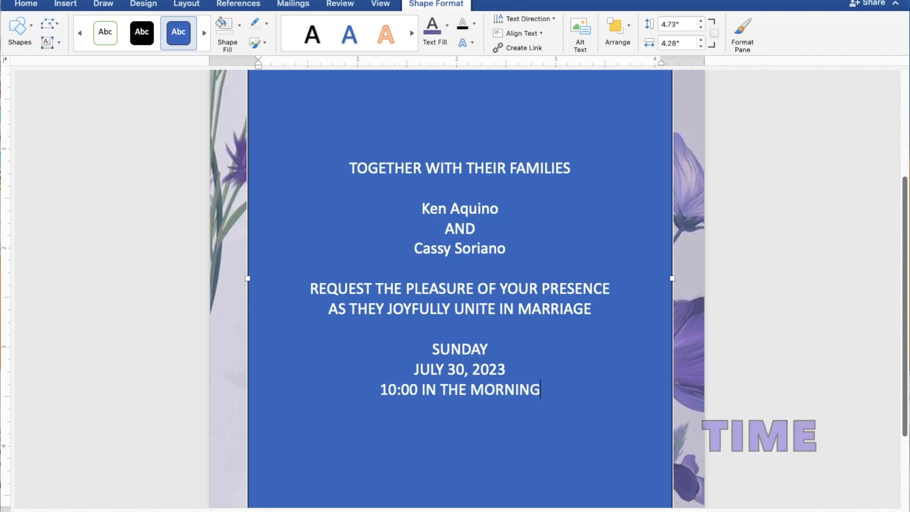
Add "ST. THOMAS AQUINAS PARISH CHURCH" on a new line below the ceremony time
{"action": "key", "text": "Return"}
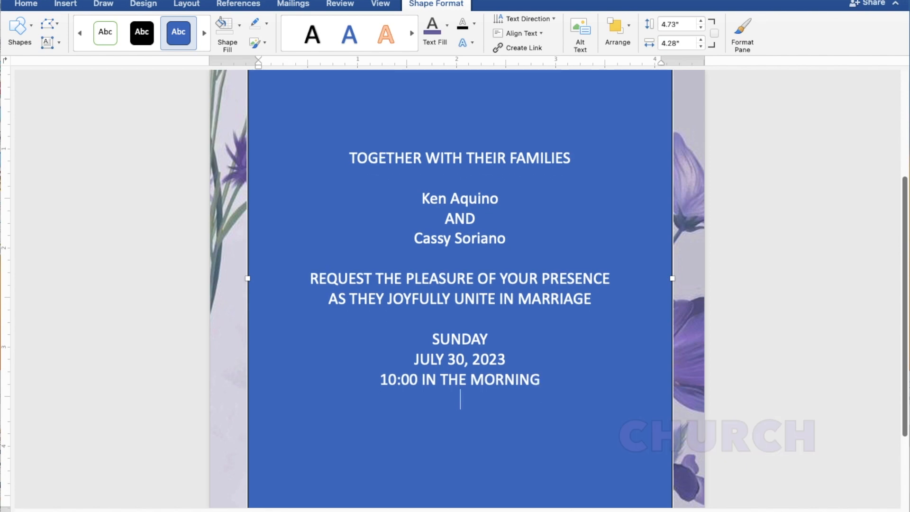
{"action": "type", "text": "ST. THO"}
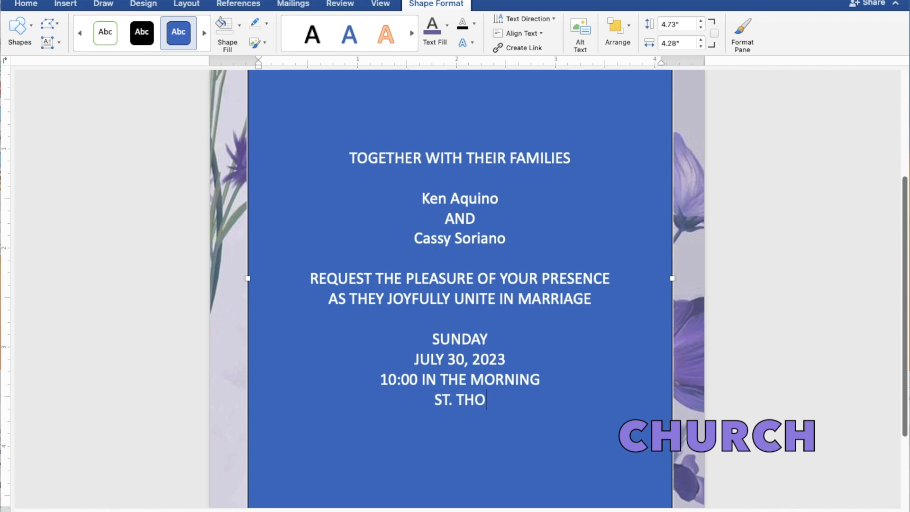
{"action": "type", "text": "MAS"}
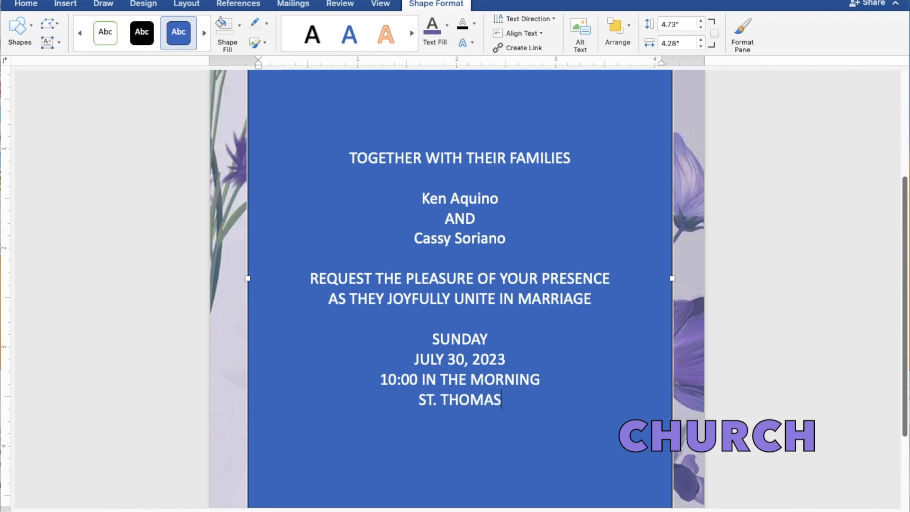
{"action": "type", "text": " AQ"}
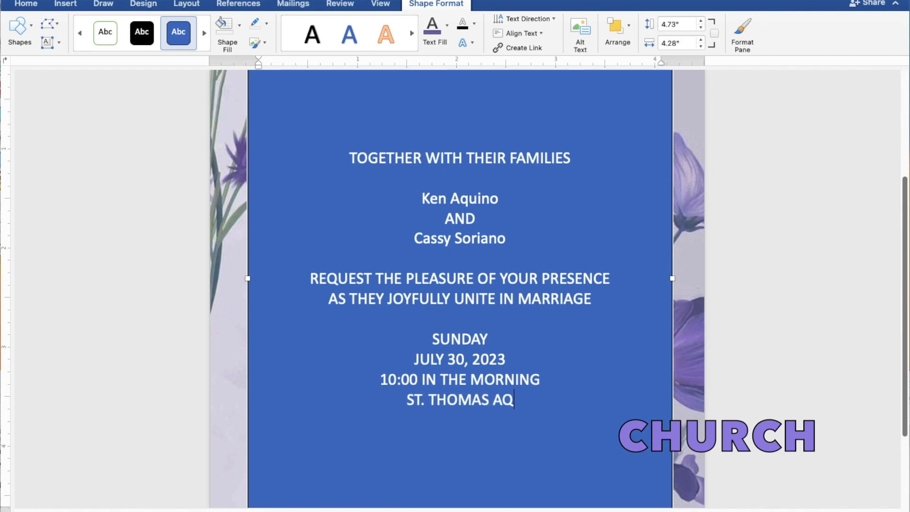
{"action": "type", "text": "UINAS"}
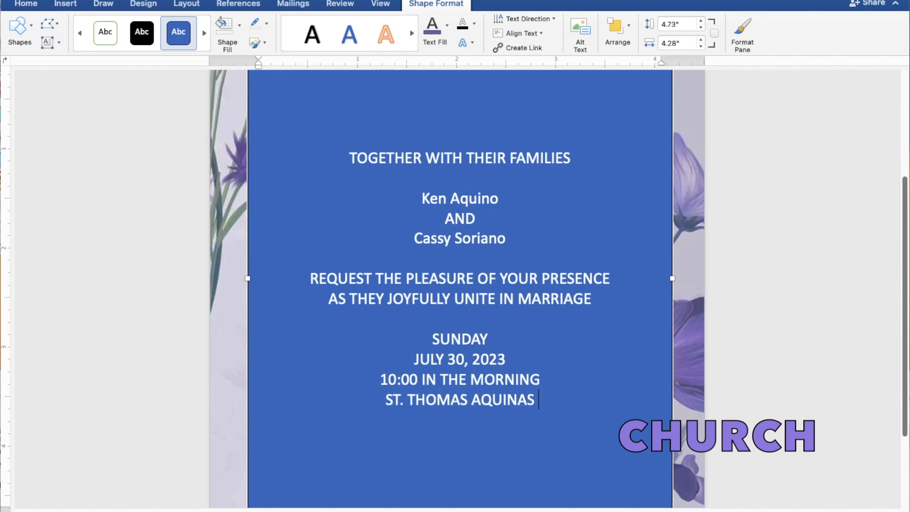
{"action": "type", "text": " PAR"}
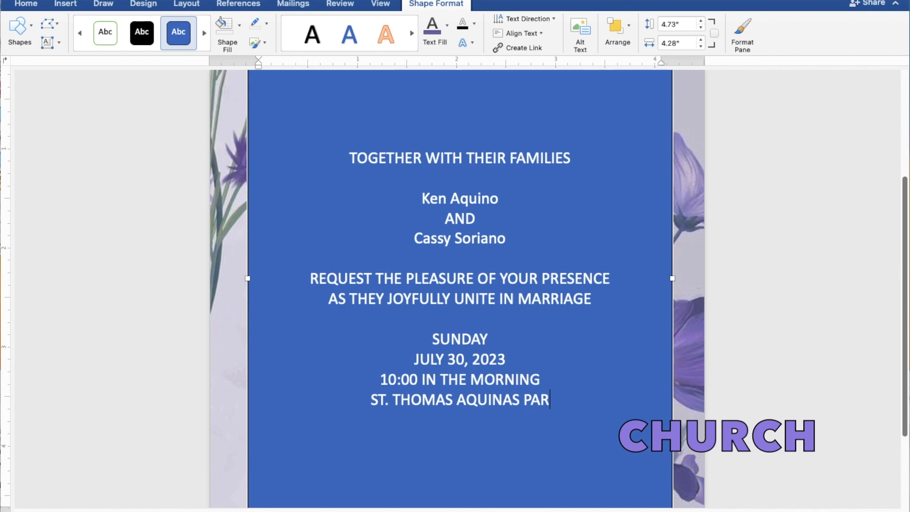
{"action": "type", "text": "ISH CHURCH"}
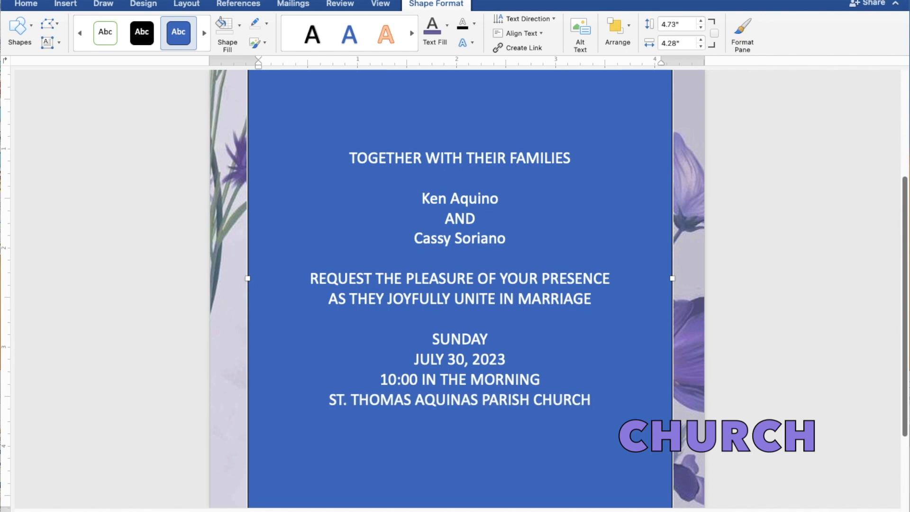
Add the church location "MANGALDAN, PANGASINAN" on a new line below the church name
{"action": "key", "text": "Return"}
{"action": "type", "text": "MANG"}
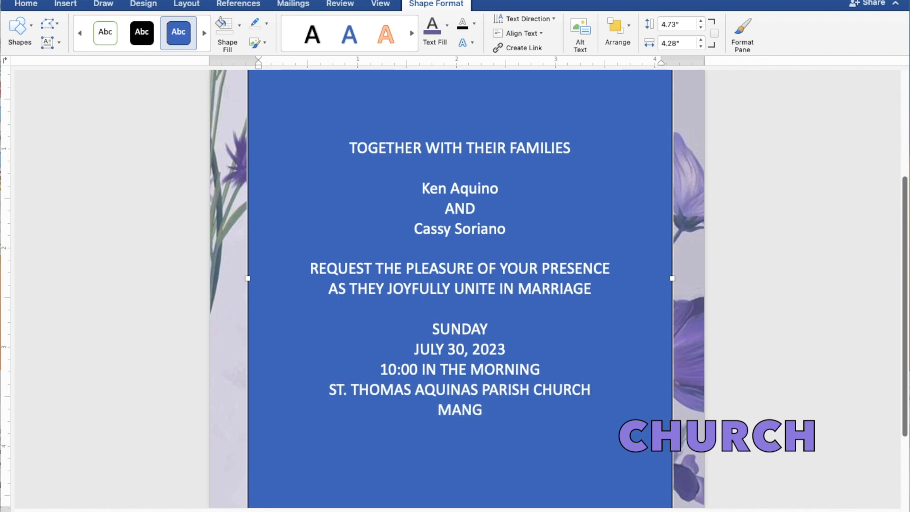
{"action": "type", "text": "ALD"}
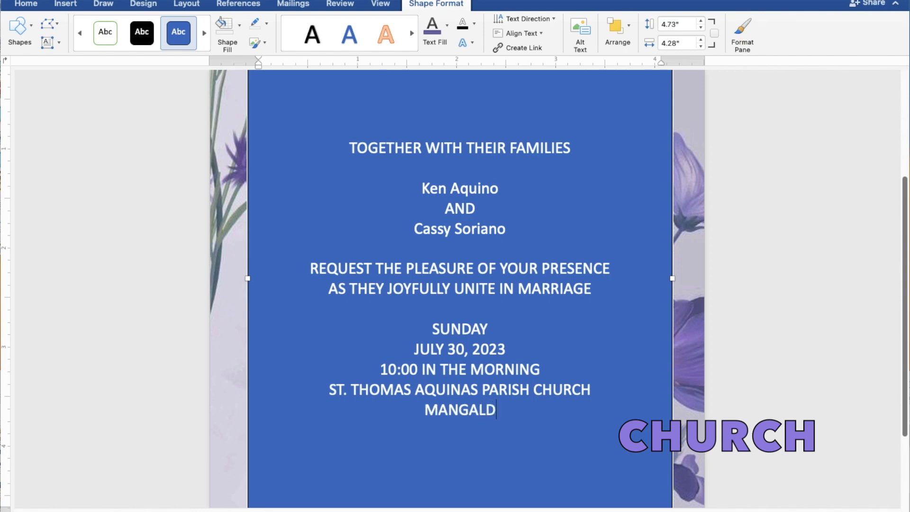
{"action": "type", "text": "AN, "}
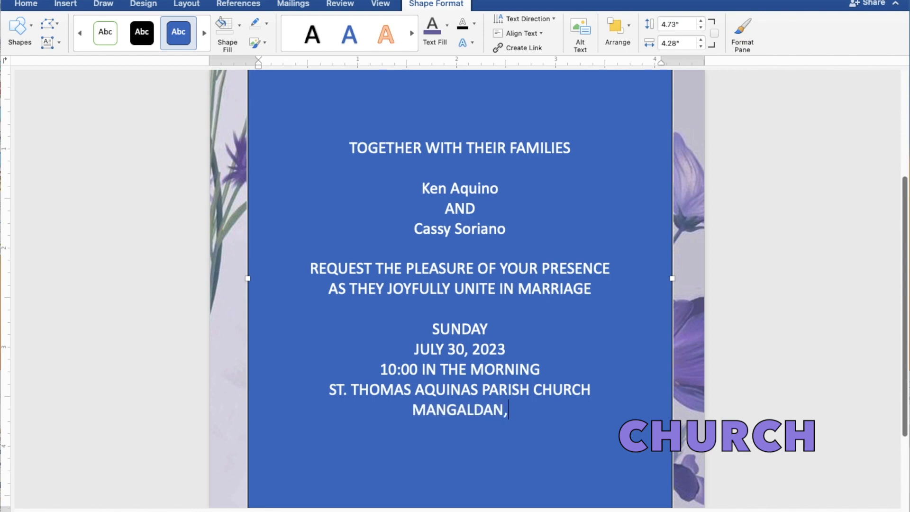
{"action": "type", "text": "PANGASINAN"}
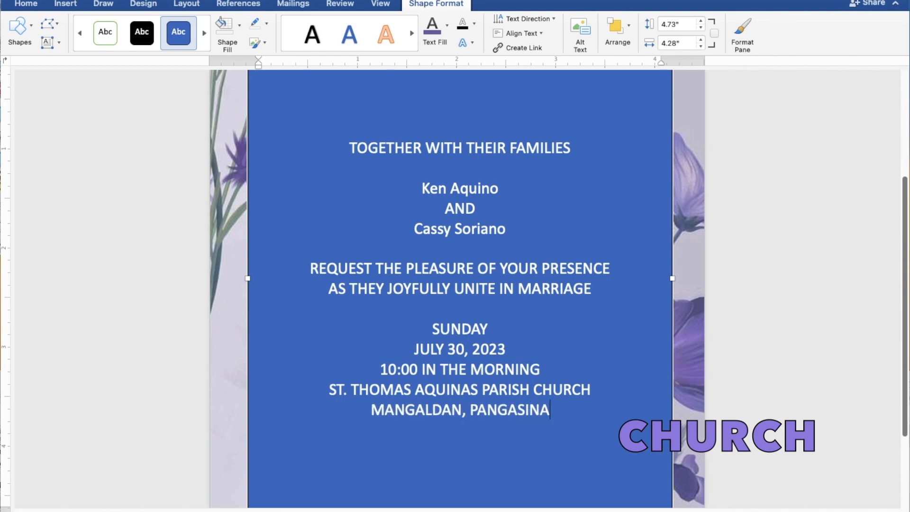
Leave a blank line below the church location and add the closing line "Reception to follow"
{"action": "key", "text": "Return"}
{"action": "key", "text": "Return"}
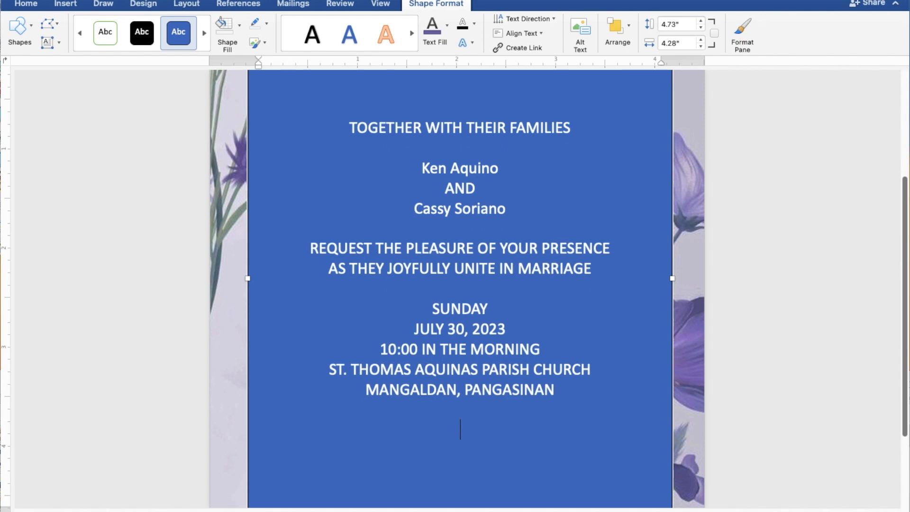
{"action": "type", "text": "Reception to follow"}
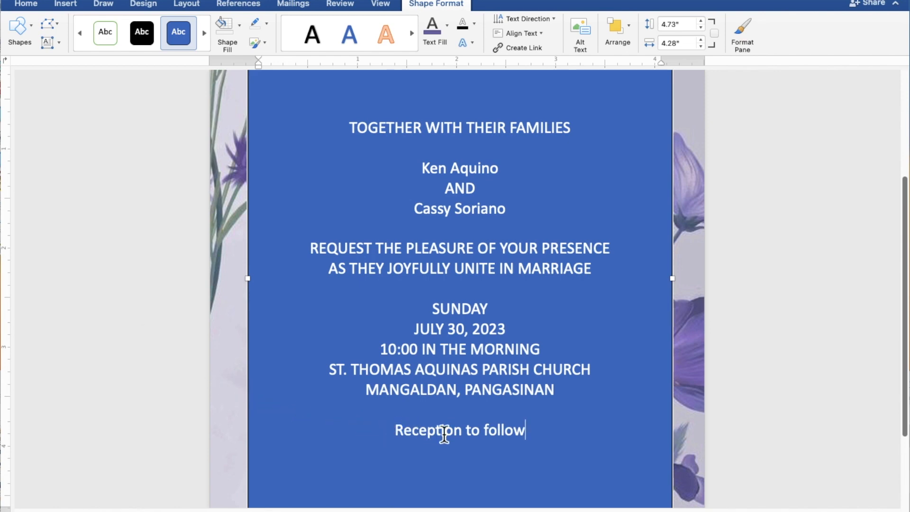
Select all the invitation text and set its rectangle to No Fill and No Outline
{"action": "left_click_drag", "start_coordinate": [539, 438], "coordinate": [347, 139]}
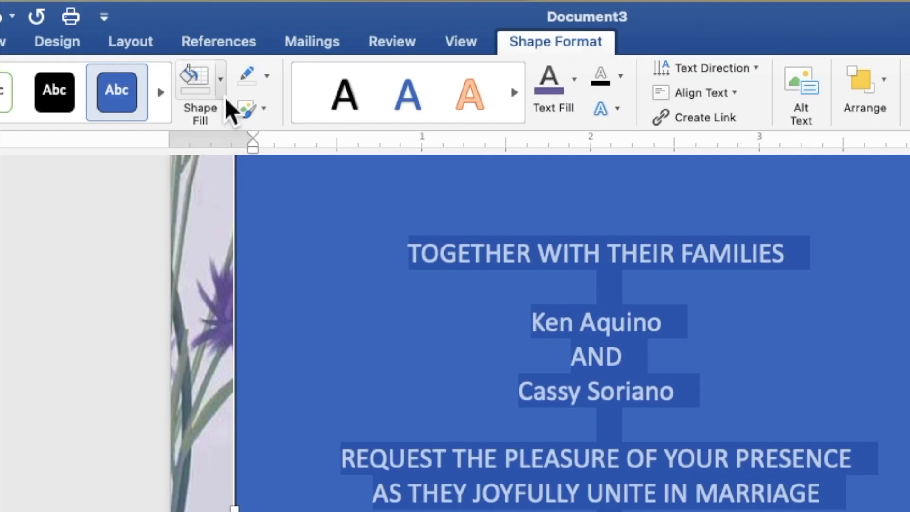
{"action": "left_click", "coordinate": [240, 35]}
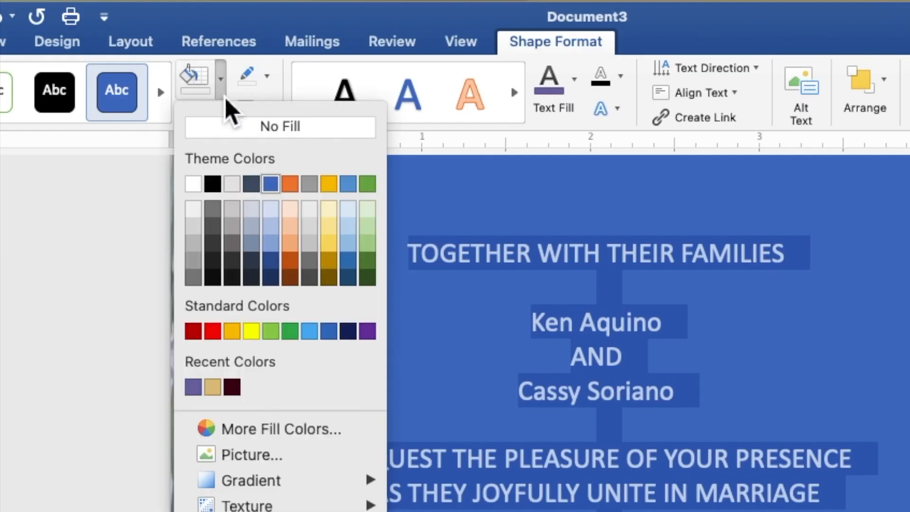
{"action": "left_click", "coordinate": [226, 129]}
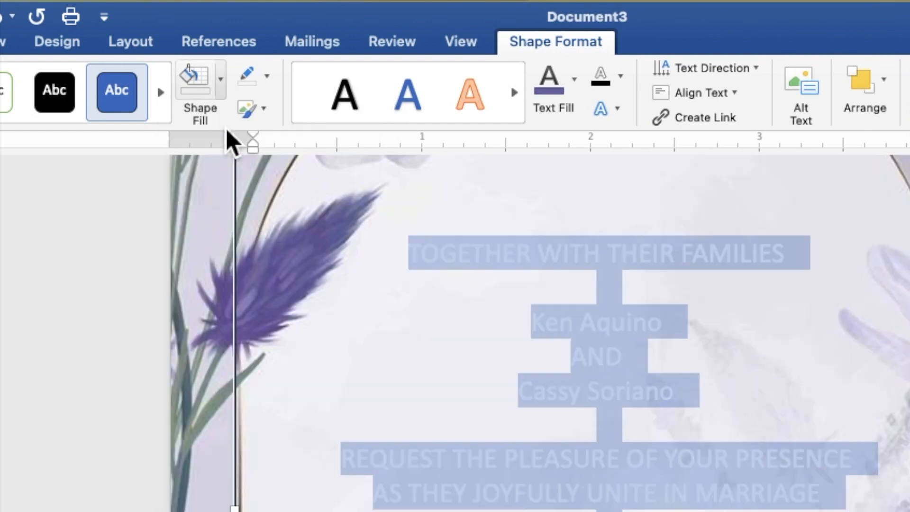
{"action": "left_click", "coordinate": [269, 84]}
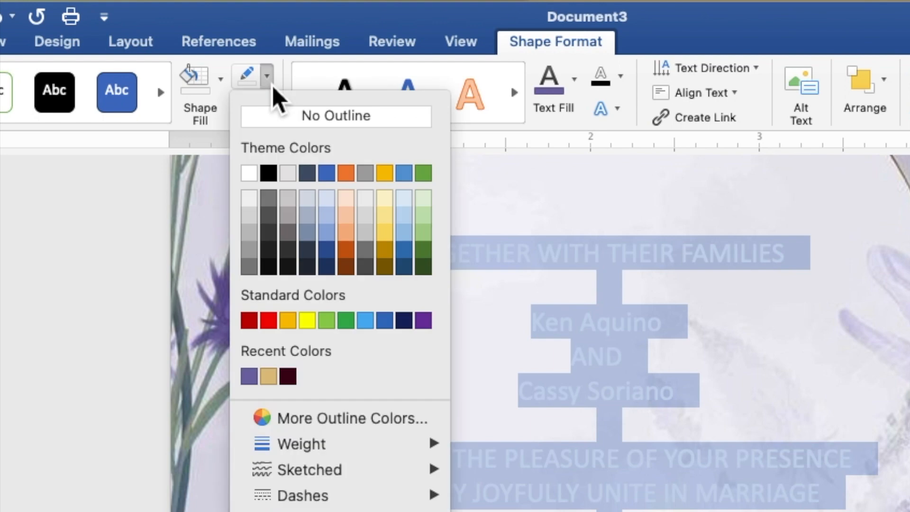
{"action": "left_click", "coordinate": [273, 118]}
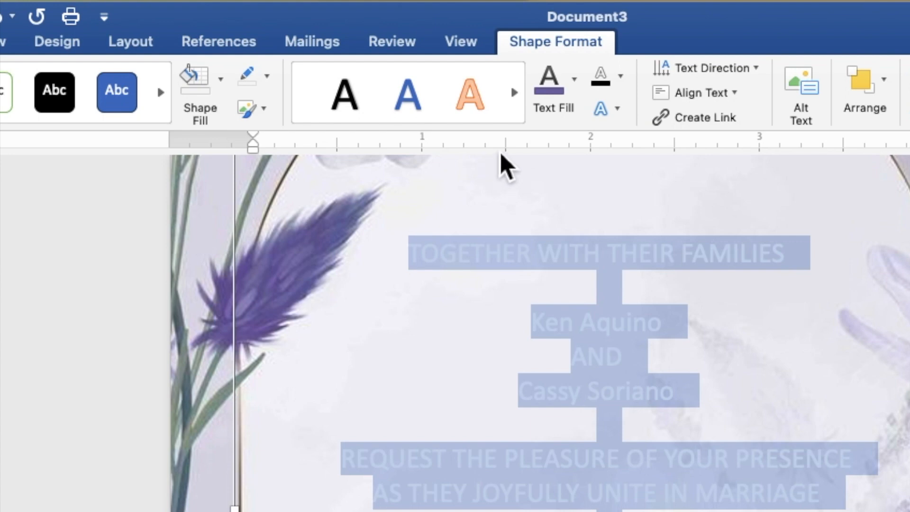
Apply the purple recent color to all the selected invitation text and change its font to Times New Roman
{"action": "left_click", "coordinate": [576, 92]}
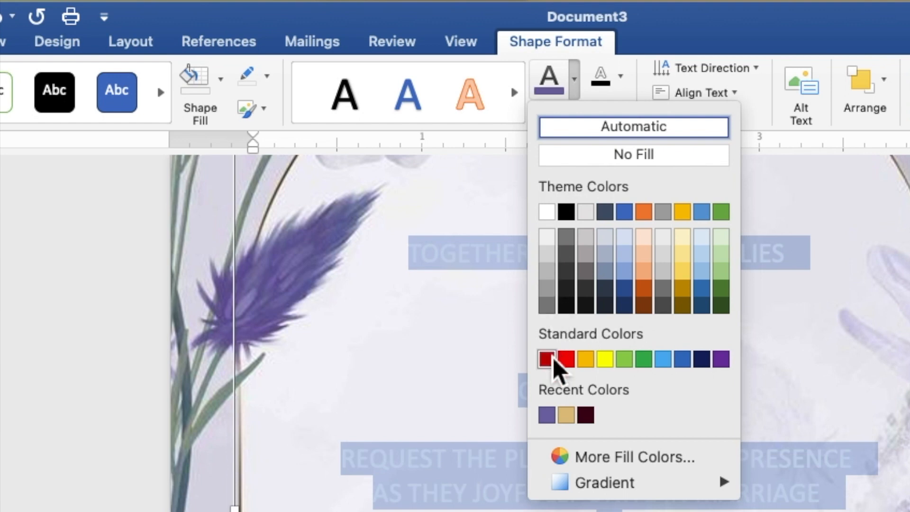
{"action": "left_click", "coordinate": [546, 419]}
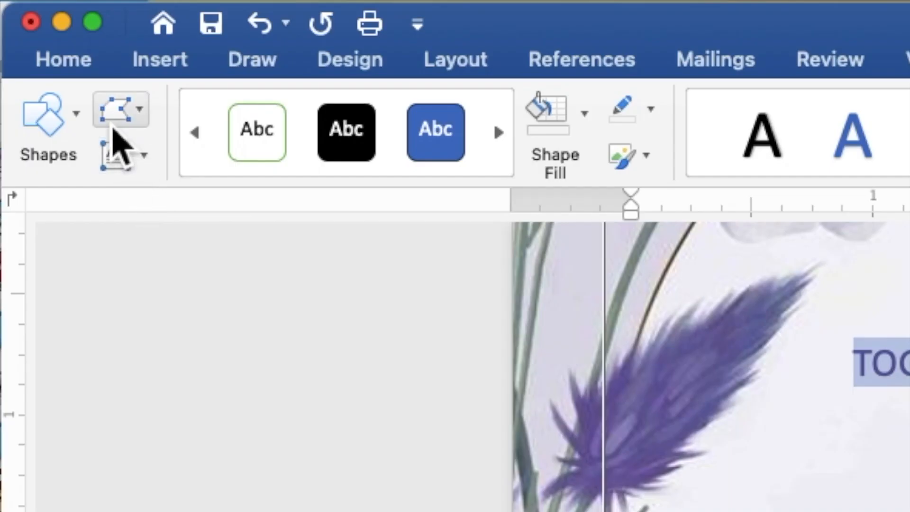
{"action": "left_click", "coordinate": [66, 60]}
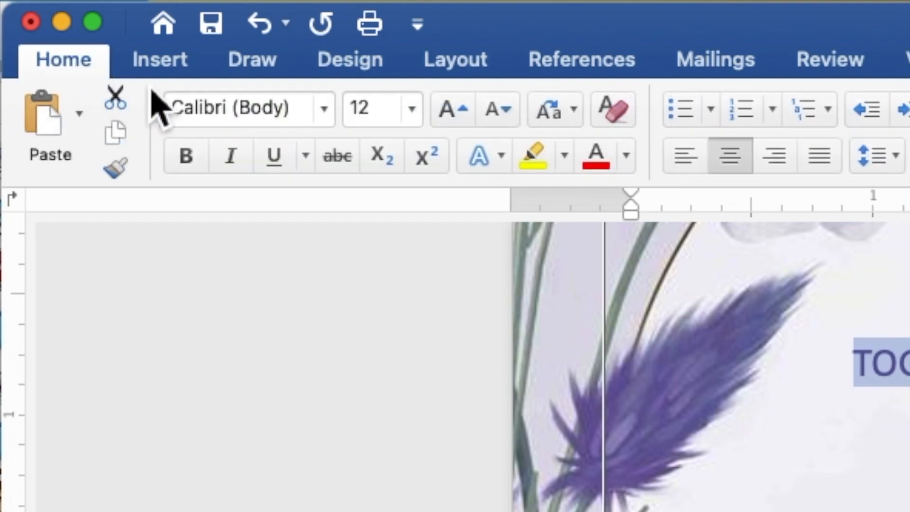
{"action": "left_click", "coordinate": [327, 116]}
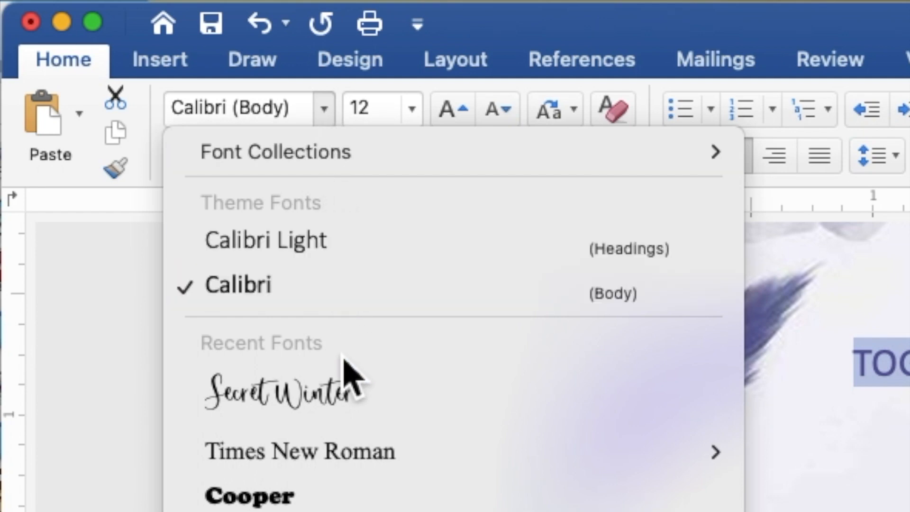
{"action": "mouse_move", "coordinate": [338, 457]}
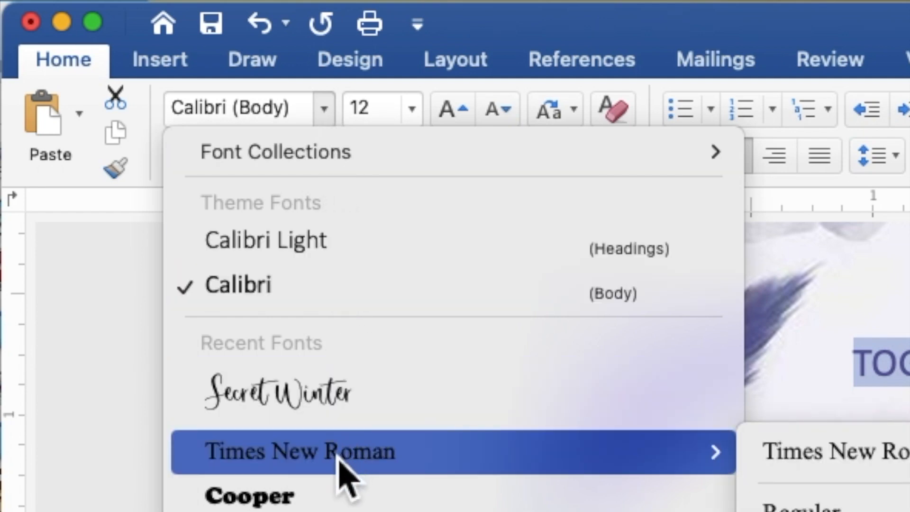
{"action": "left_click", "coordinate": [338, 457]}
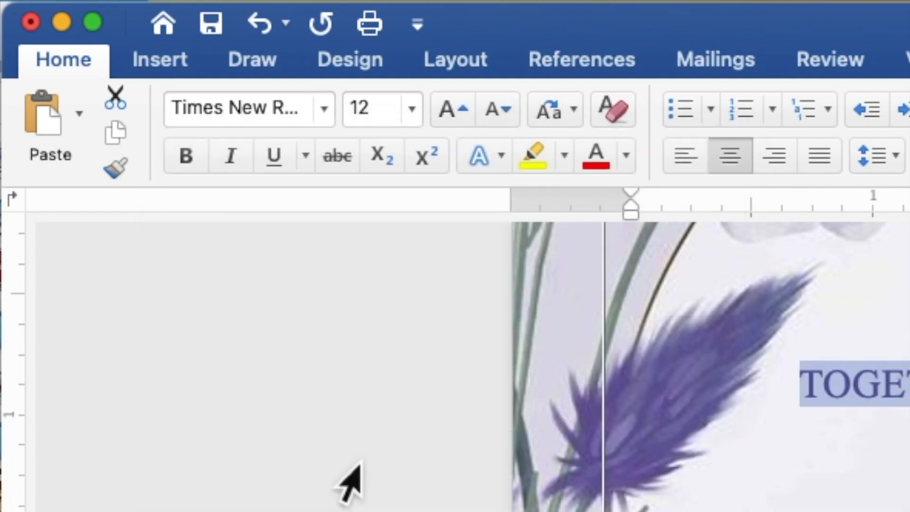
Set the font size of all the invitation text to 9
{"action": "left_click", "coordinate": [397, 111]}
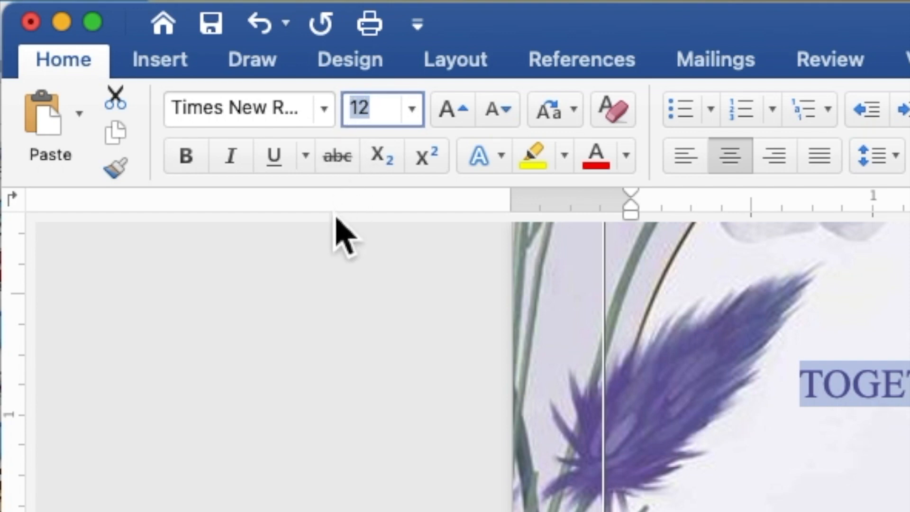
{"action": "type", "text": "9"}
{"action": "key", "text": "Return"}
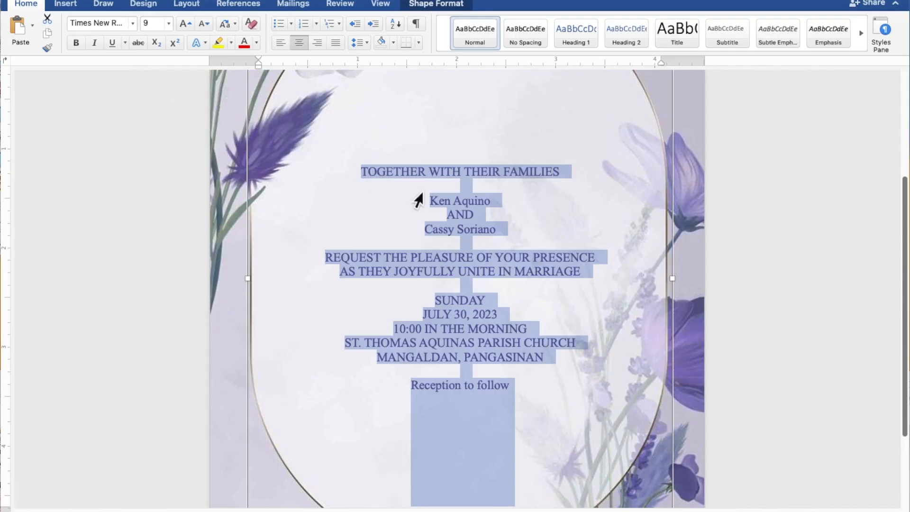
Select both names of the couple together with "Reception to follow" and change their font to Secret Winter
{"action": "left_click", "coordinate": [502, 204]}
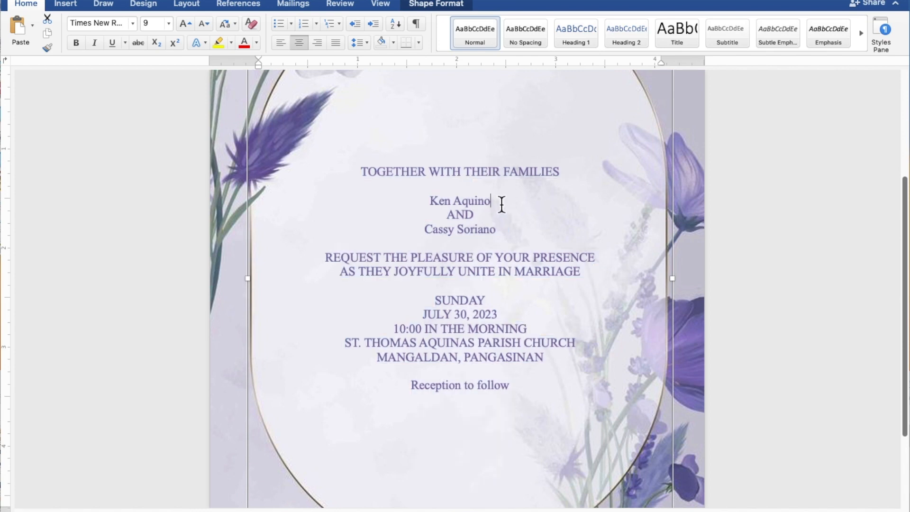
{"action": "left_click_drag", "start_coordinate": [501, 205], "coordinate": [438, 205]}
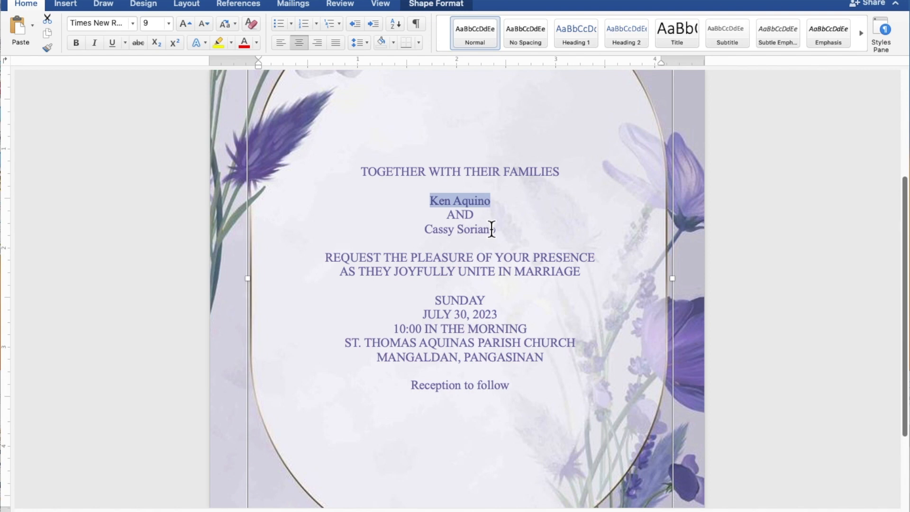
{"action": "left_click_drag", "start_coordinate": [504, 233], "coordinate": [443, 232]}
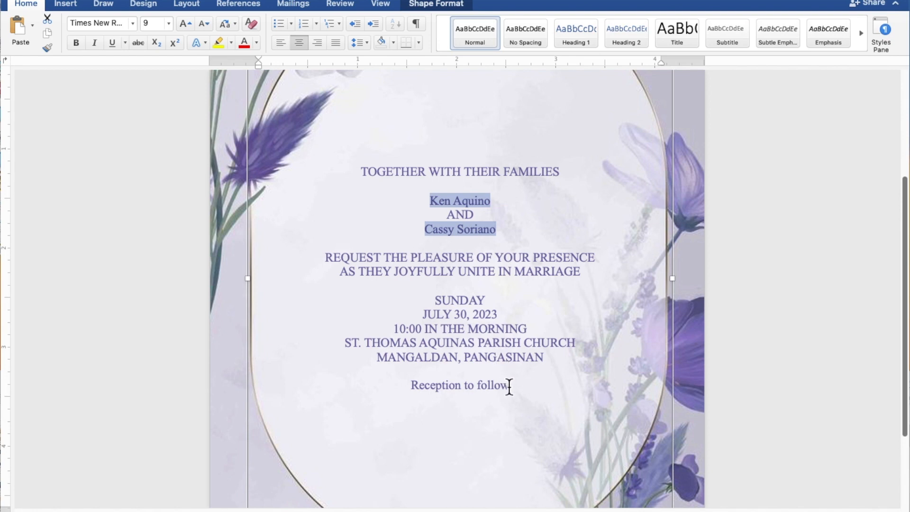
{"action": "left_click_drag", "start_coordinate": [508, 390], "coordinate": [448, 396]}
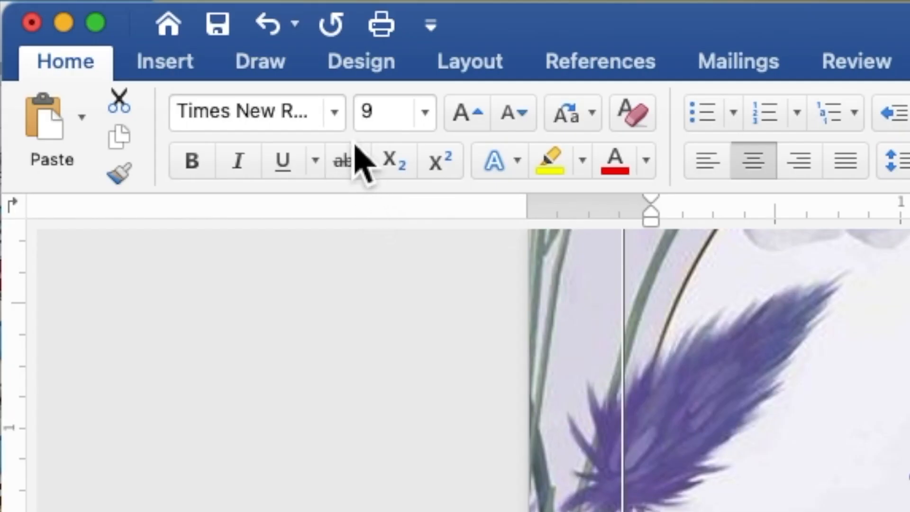
{"action": "left_click", "coordinate": [340, 116]}
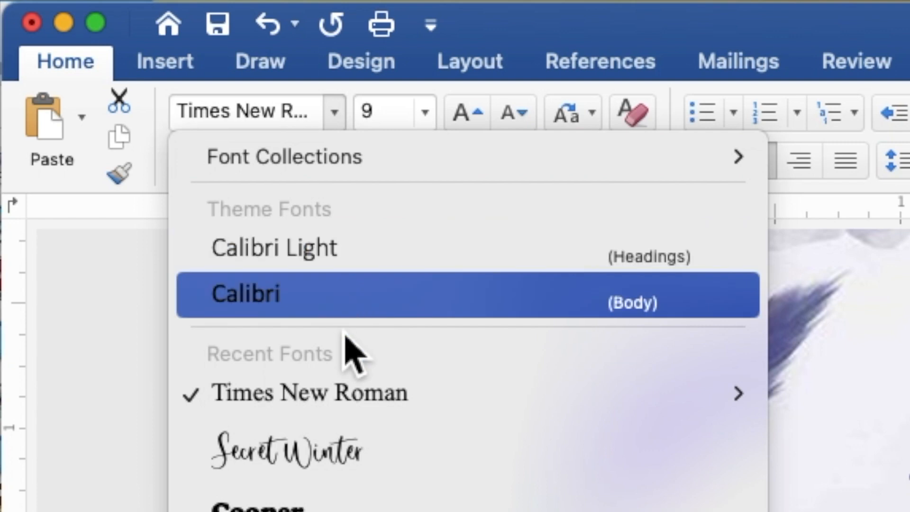
{"action": "left_click", "coordinate": [352, 443]}
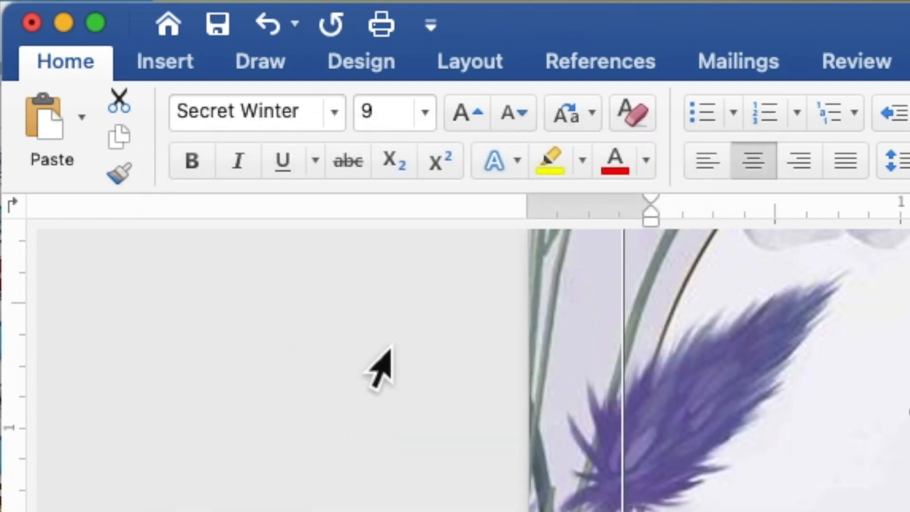
Set the font size of the selected couple's names and "Reception to follow" to 15
{"action": "left_click", "coordinate": [402, 124]}
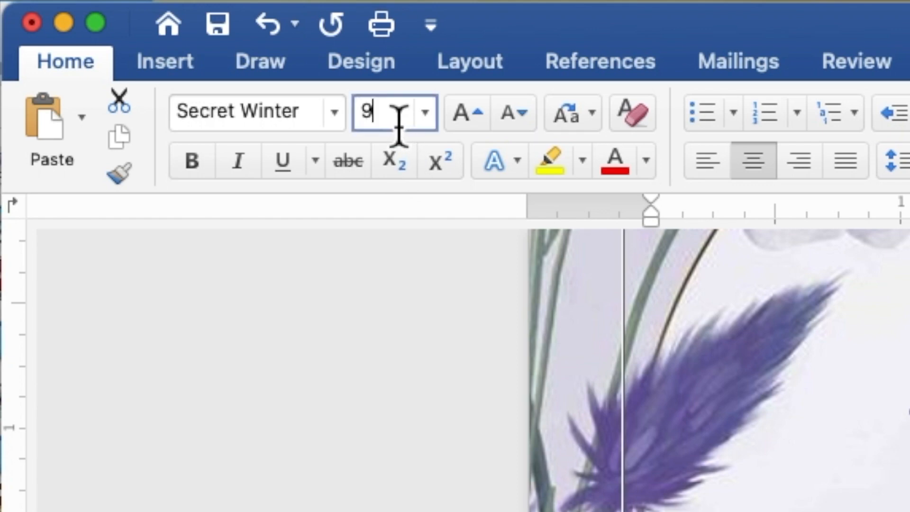
{"action": "double_click", "coordinate": [372, 126]}
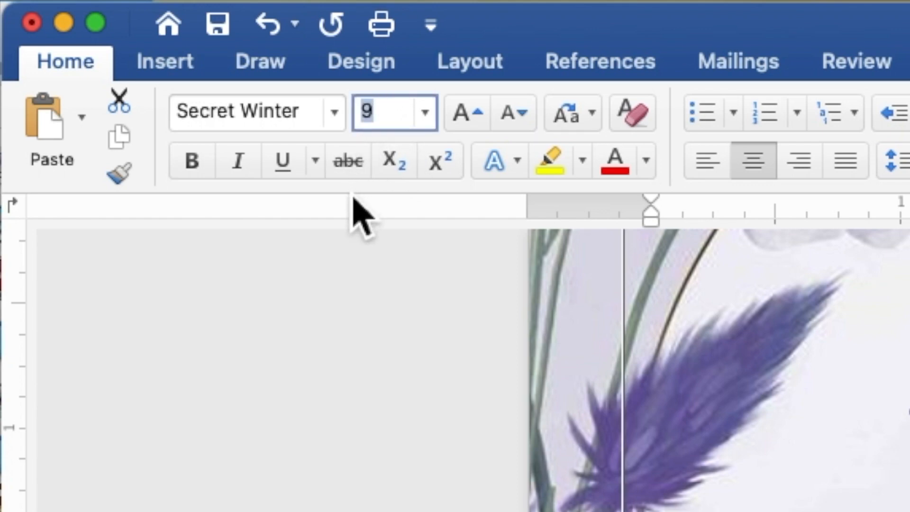
{"action": "type", "text": "1"}
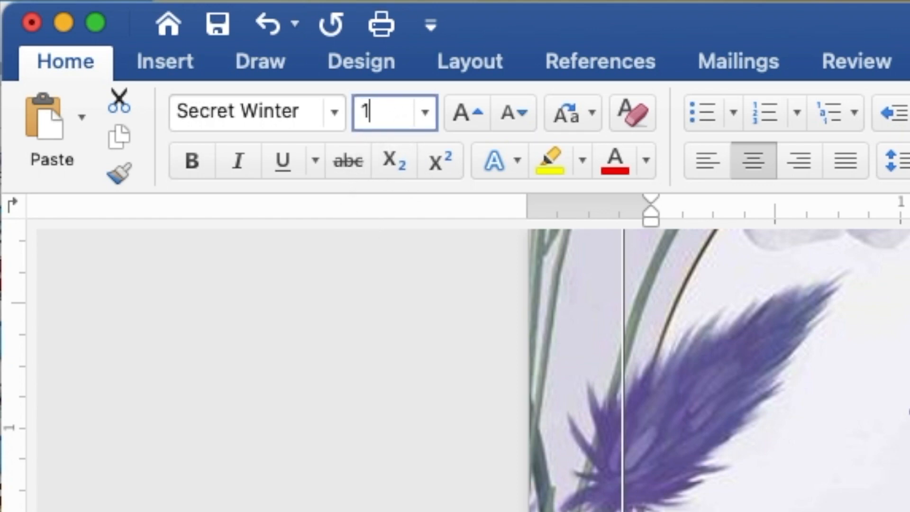
{"action": "type", "text": "5"}
{"action": "key", "text": "Return"}
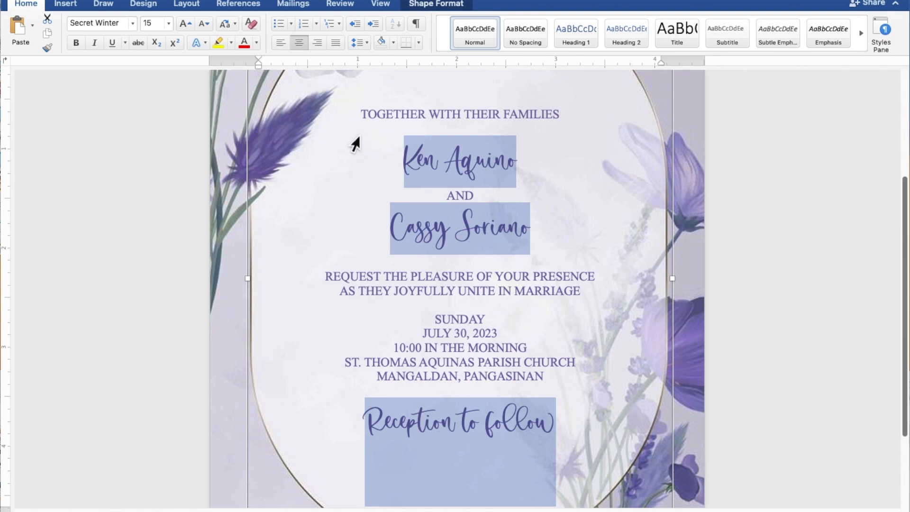
Select only the two names of the couple and set their font size to 25
{"action": "left_click", "coordinate": [521, 170]}
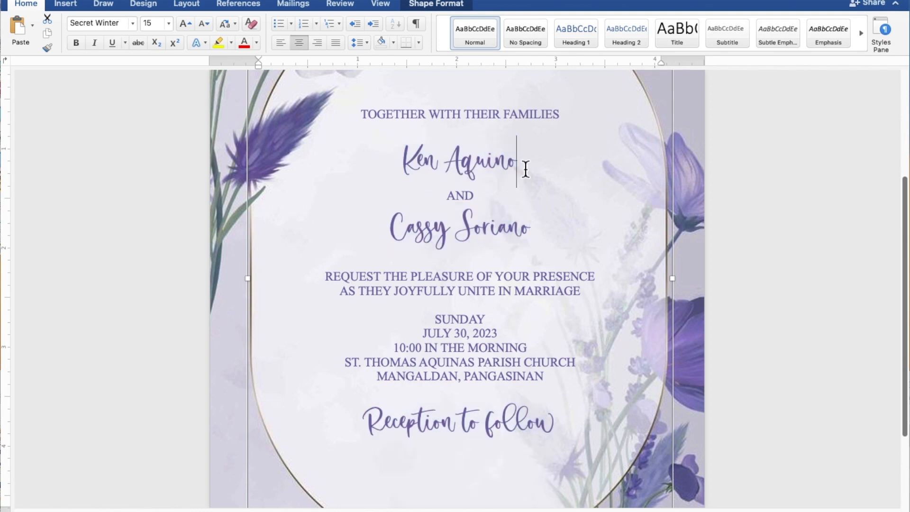
{"action": "left_click_drag", "start_coordinate": [528, 163], "coordinate": [420, 160]}
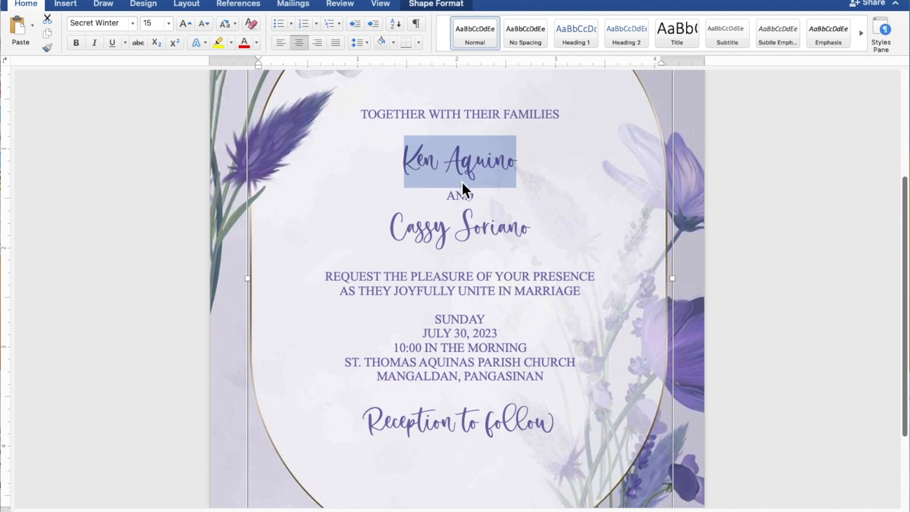
{"action": "left_click_drag", "start_coordinate": [536, 232], "coordinate": [427, 233]}
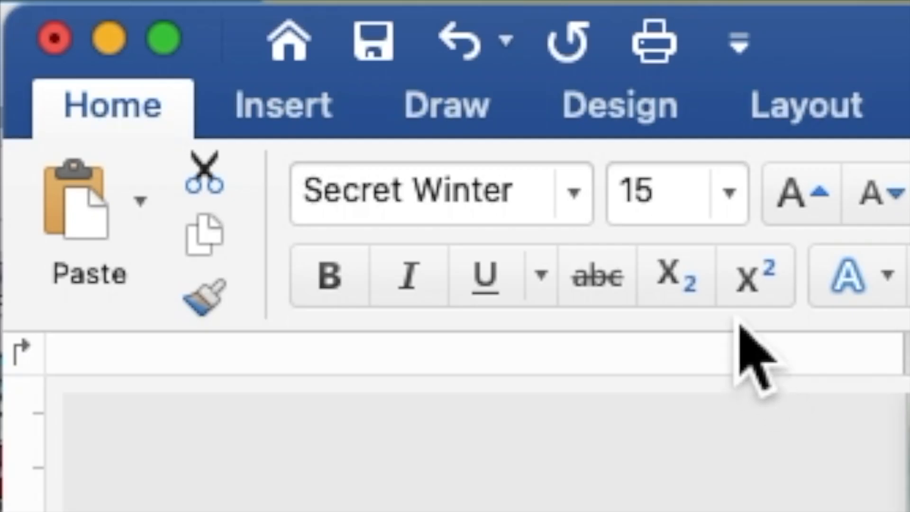
{"action": "left_click_drag", "start_coordinate": [687, 201], "coordinate": [624, 197]}
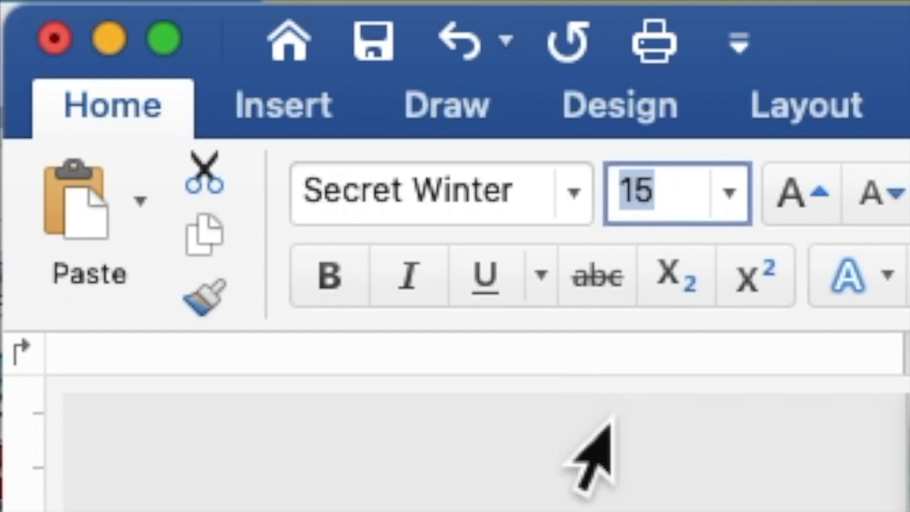
{"action": "type", "text": "25"}
{"action": "key", "text": "Return"}
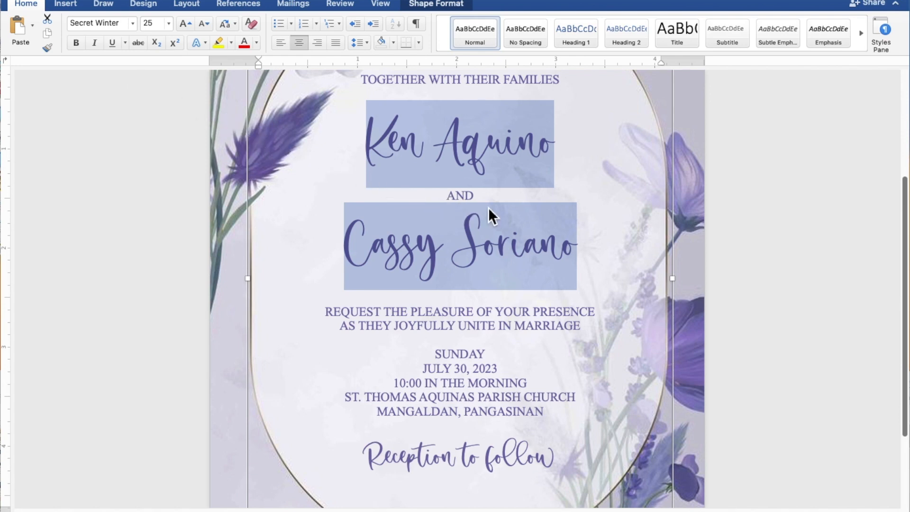
Insert an extra blank line below "TOGETHER WITH THEIR FAMILIES", above "REQUEST THE PLEASURE OF YOUR PRESENCE" and above "SUNDAY"
{"action": "scroll", "coordinate": [488, 207], "scroll_direction": "down", "scroll_amount": 5}
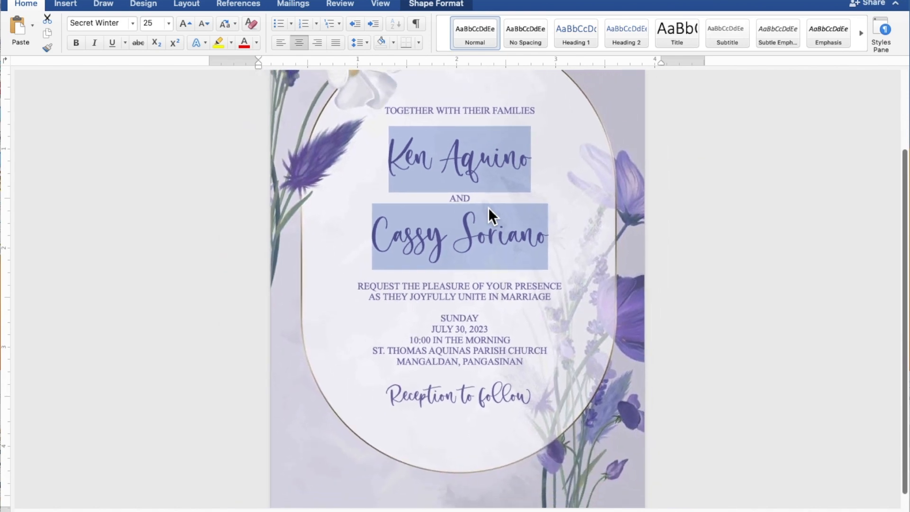
{"action": "scroll", "coordinate": [488, 206], "scroll_direction": "down", "scroll_amount": 5}
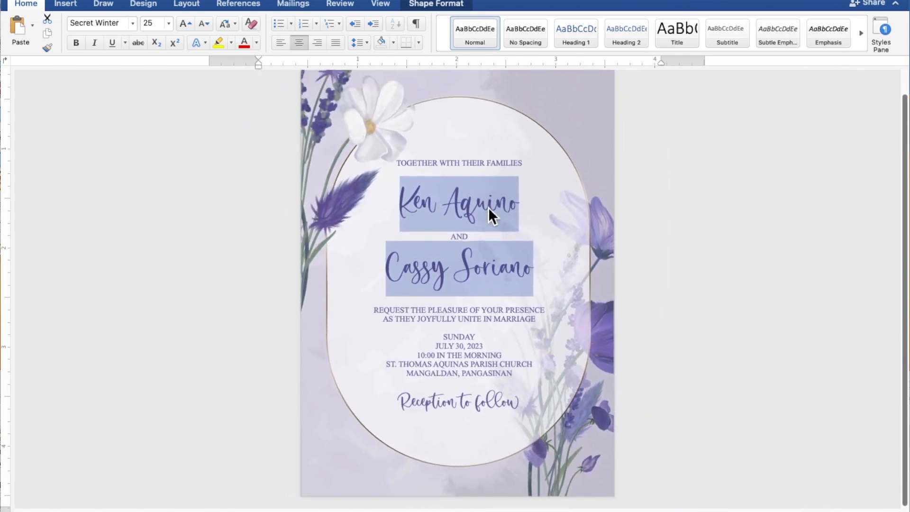
{"action": "scroll", "coordinate": [488, 206], "scroll_direction": "down", "scroll_amount": 3}
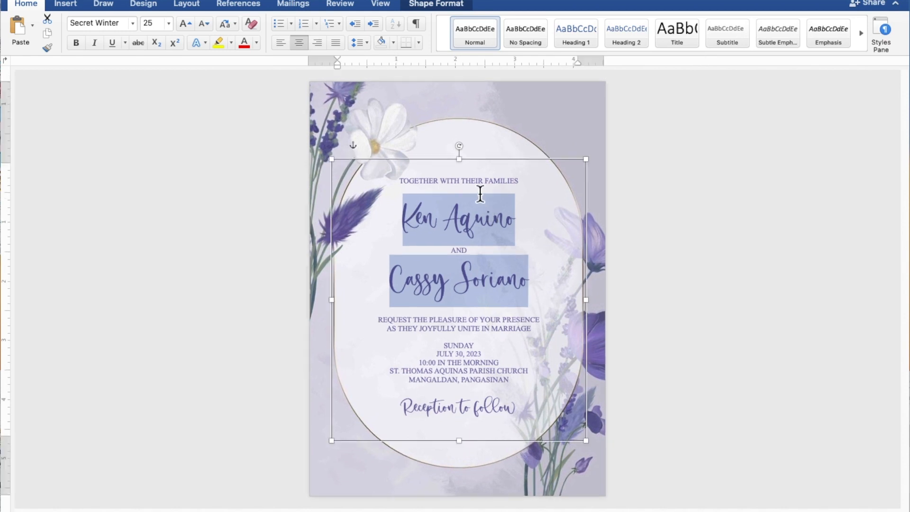
{"action": "left_click", "coordinate": [480, 193]}
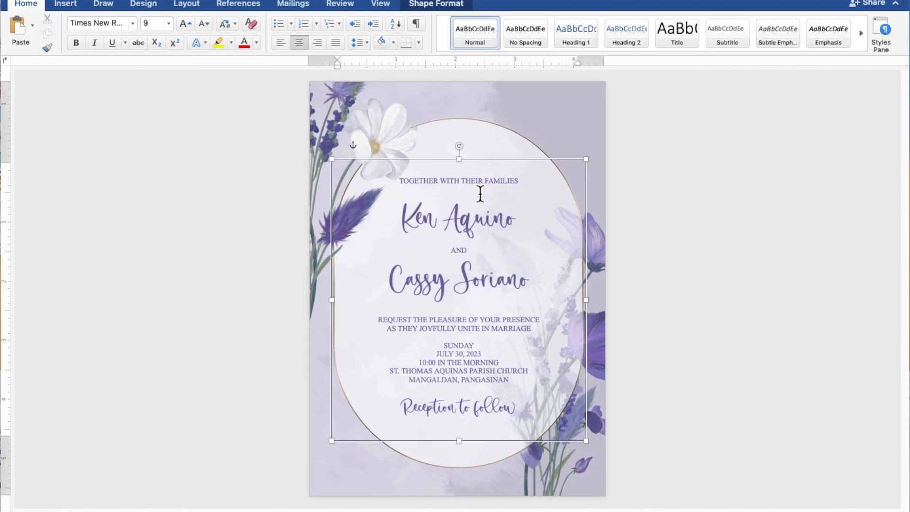
{"action": "key", "text": "Return"}
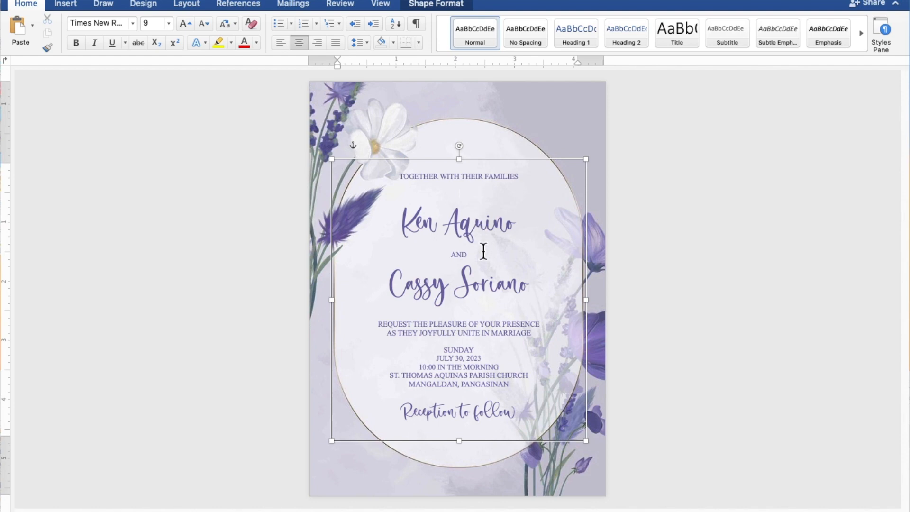
{"action": "left_click", "coordinate": [478, 318]}
{"action": "key", "text": "Return"}
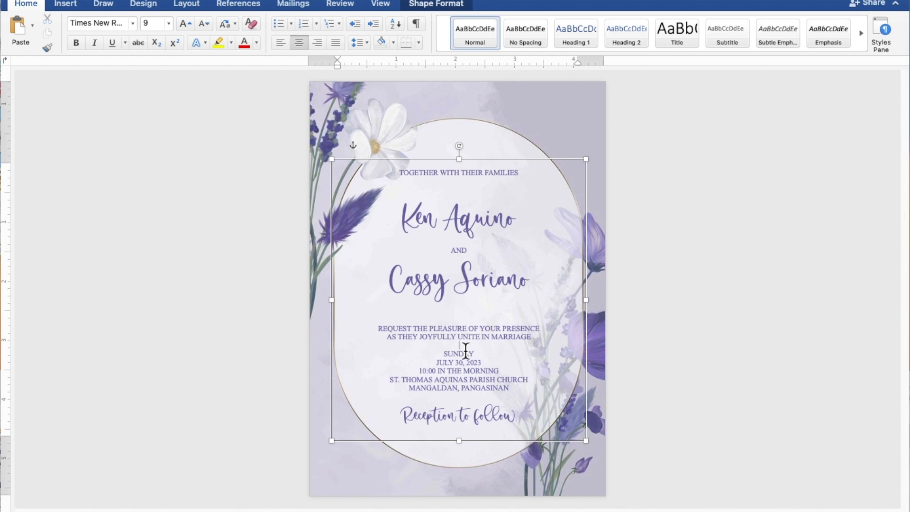
{"action": "key", "text": "Return"}
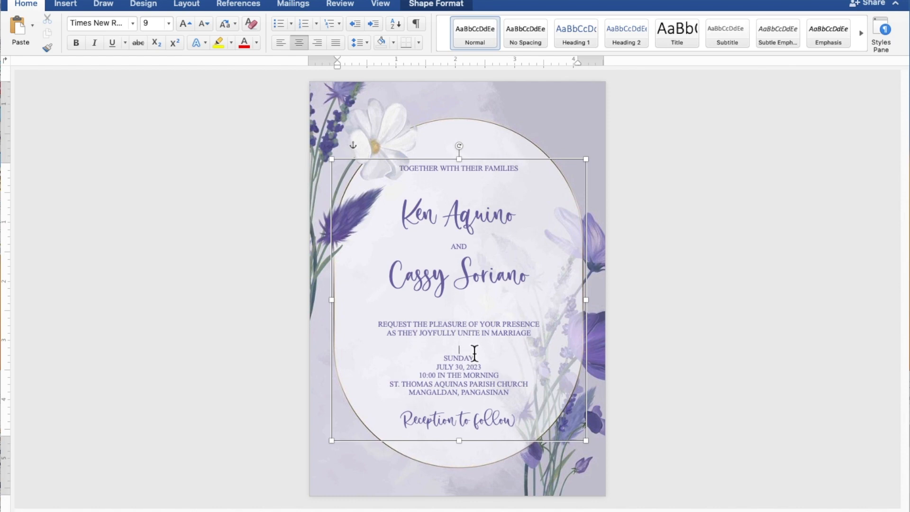
Insert an extra blank line above "Reception to follow", extend the text rectangle down to the oval frame's lower edge, and deselect it
{"action": "left_click", "coordinate": [467, 403]}
{"action": "key", "text": "Return"}
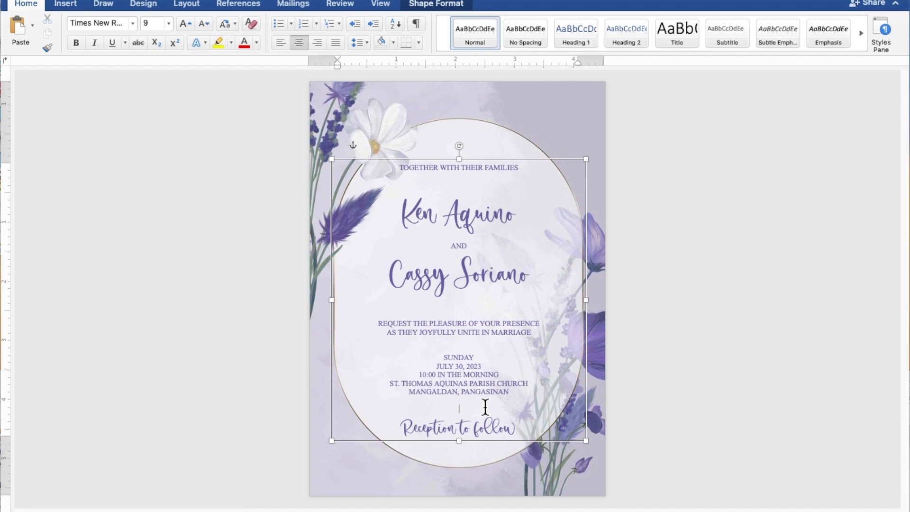
{"action": "left_click_drag", "start_coordinate": [466, 447], "coordinate": [466, 472]}
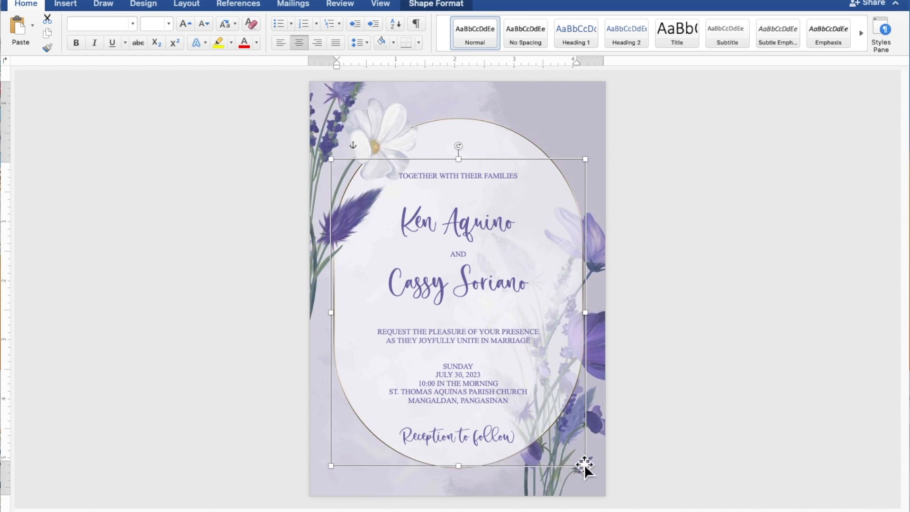
{"action": "left_click", "coordinate": [774, 428]}
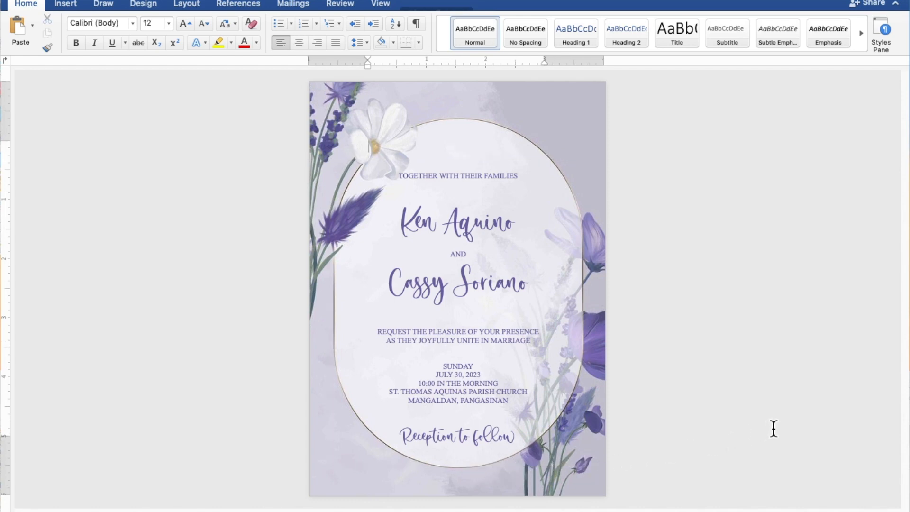